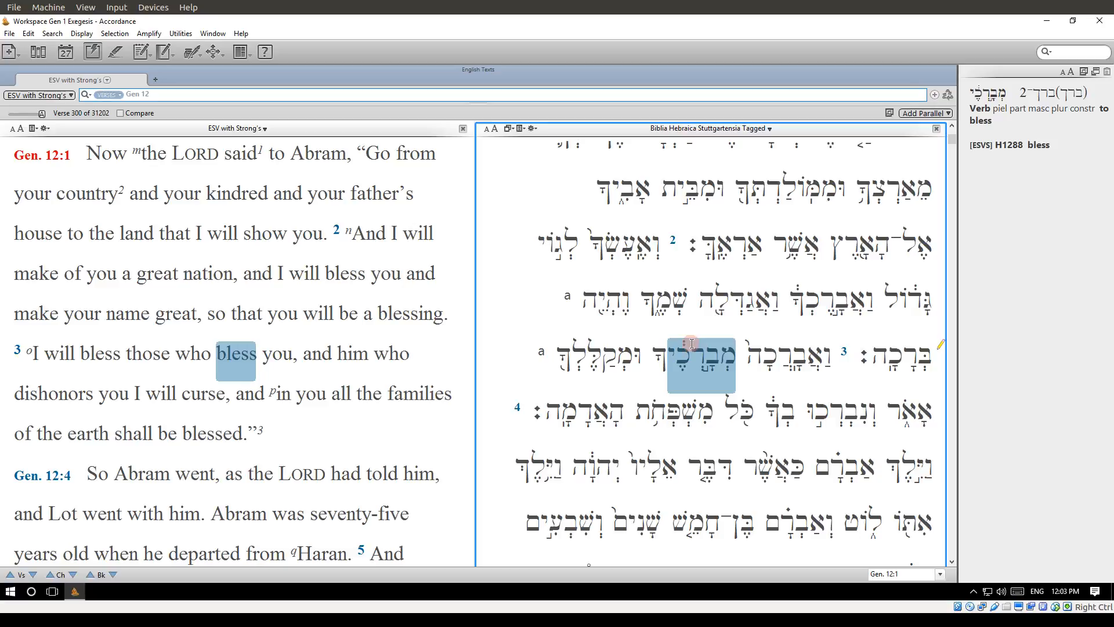
Inspect the parsing of the two adjacent "bless" verbs in the Hebrew text of Genesis 12:3
{"action": "left_click", "coordinate": [793, 343]}
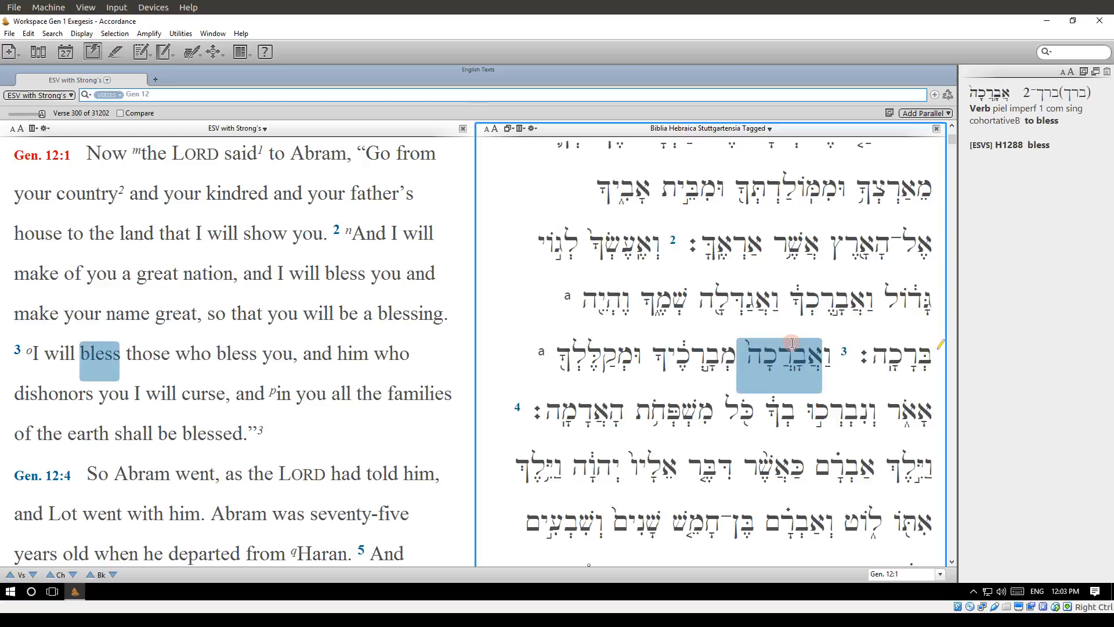
{"action": "left_click", "coordinate": [717, 358]}
{"action": "left_click", "coordinate": [756, 357]}
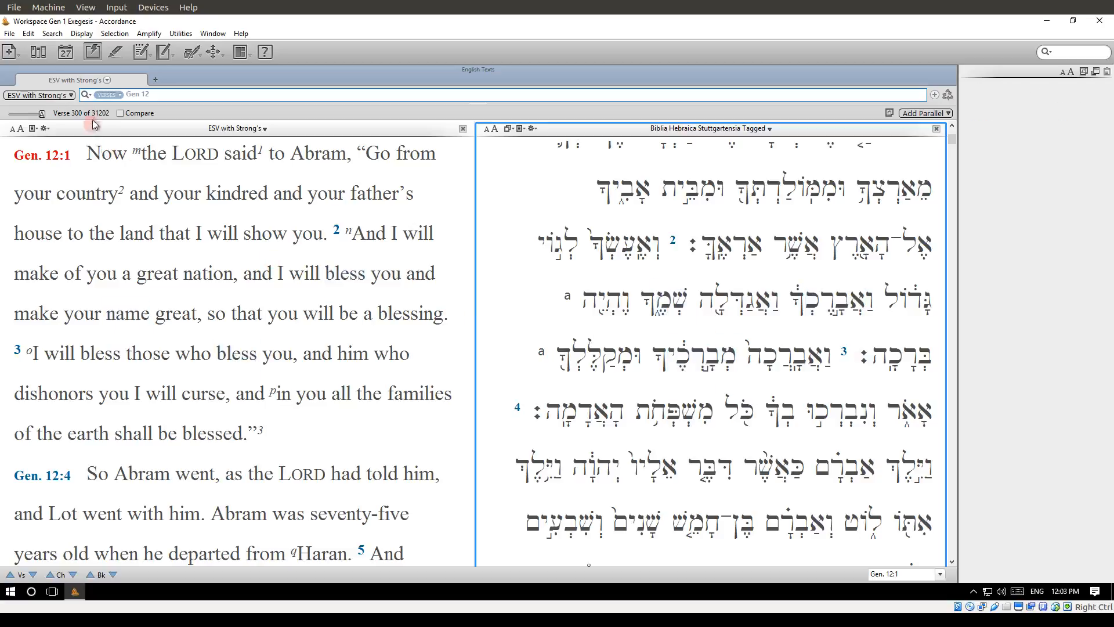
Create a new Hebrew construct and narrow its pane to leave more room for the Bible texts
{"action": "left_click", "coordinate": [11, 35]}
{"action": "mouse_move", "coordinate": [38, 75]}
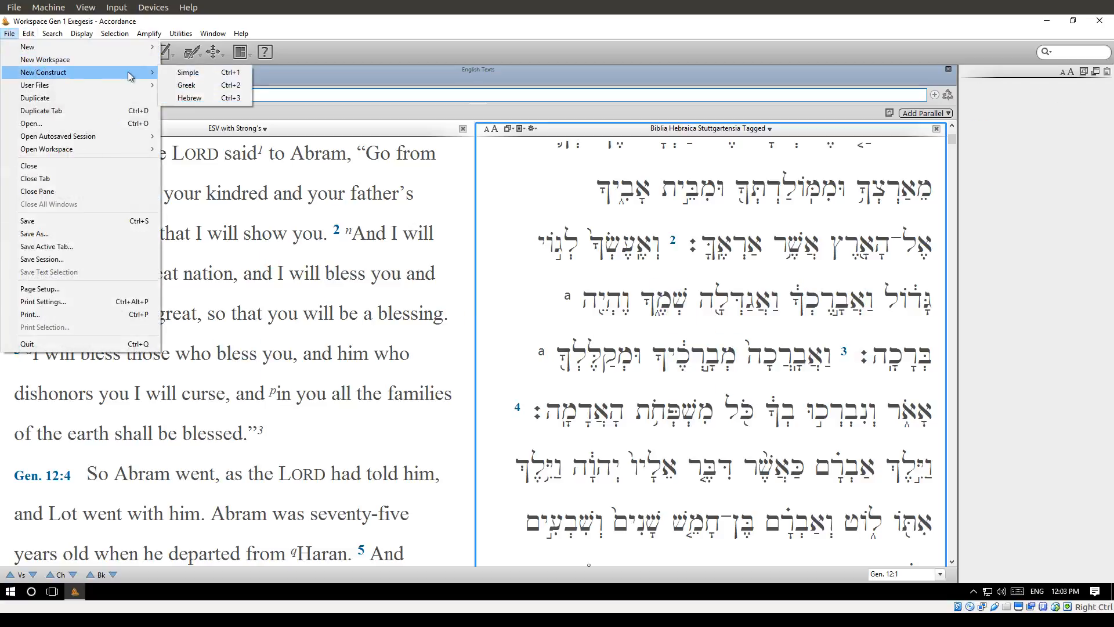
{"action": "left_click", "coordinate": [210, 102]}
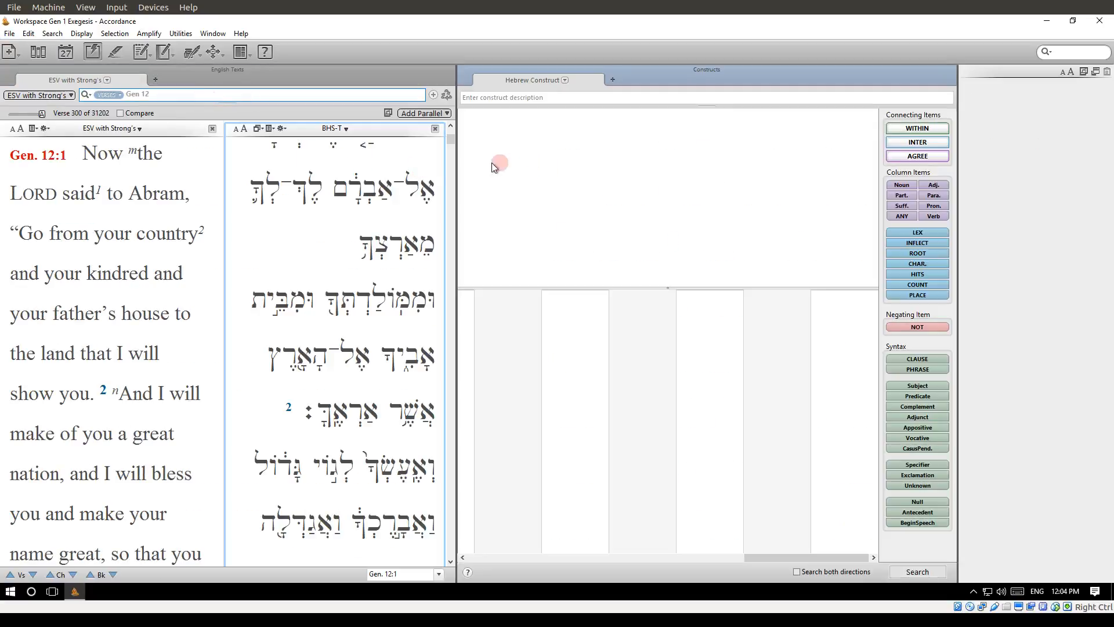
{"action": "left_click_drag", "start_coordinate": [458, 160], "coordinate": [526, 162]}
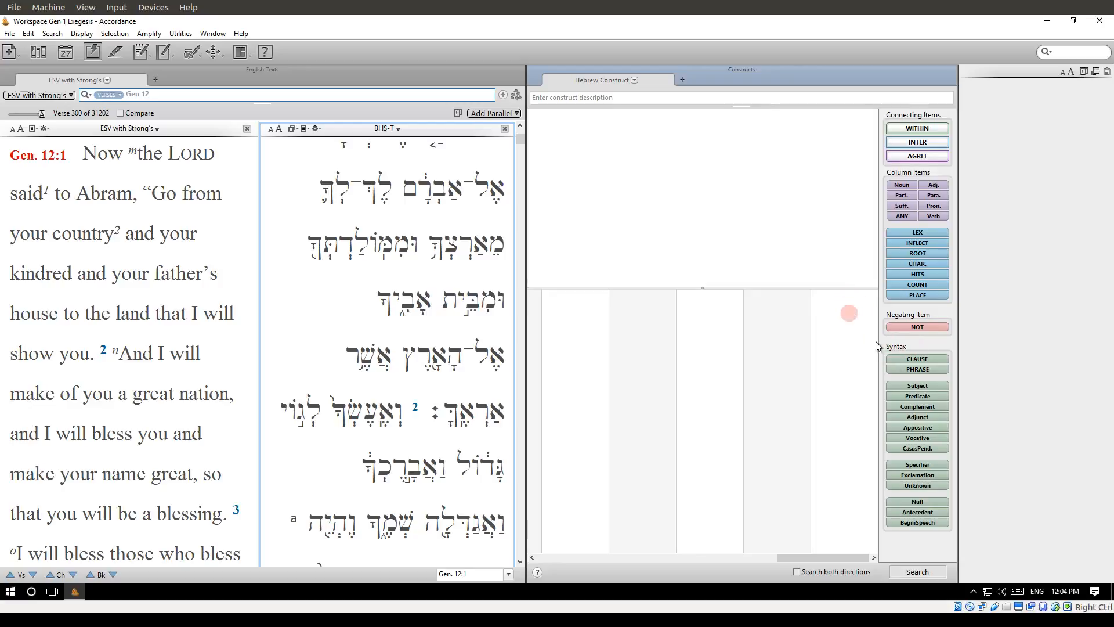
Place VERB items without tag details in the two rightmost adjacent columns of the construct
{"action": "left_click_drag", "start_coordinate": [936, 215], "coordinate": [827, 311]}
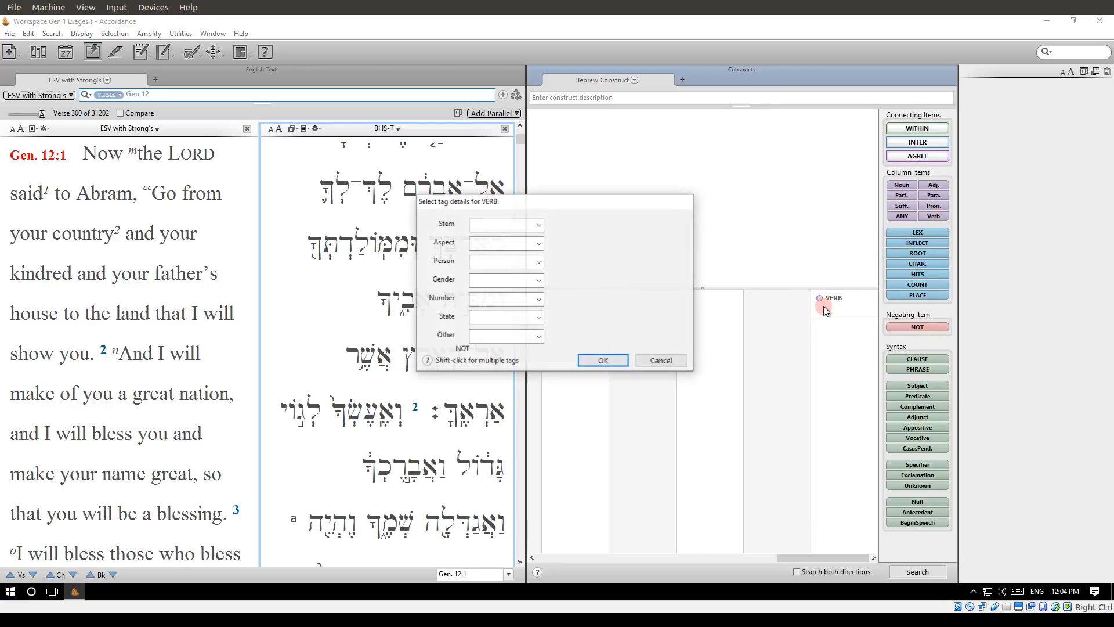
{"action": "left_click", "coordinate": [603, 358]}
{"action": "left_click_drag", "start_coordinate": [936, 216], "coordinate": [782, 308]}
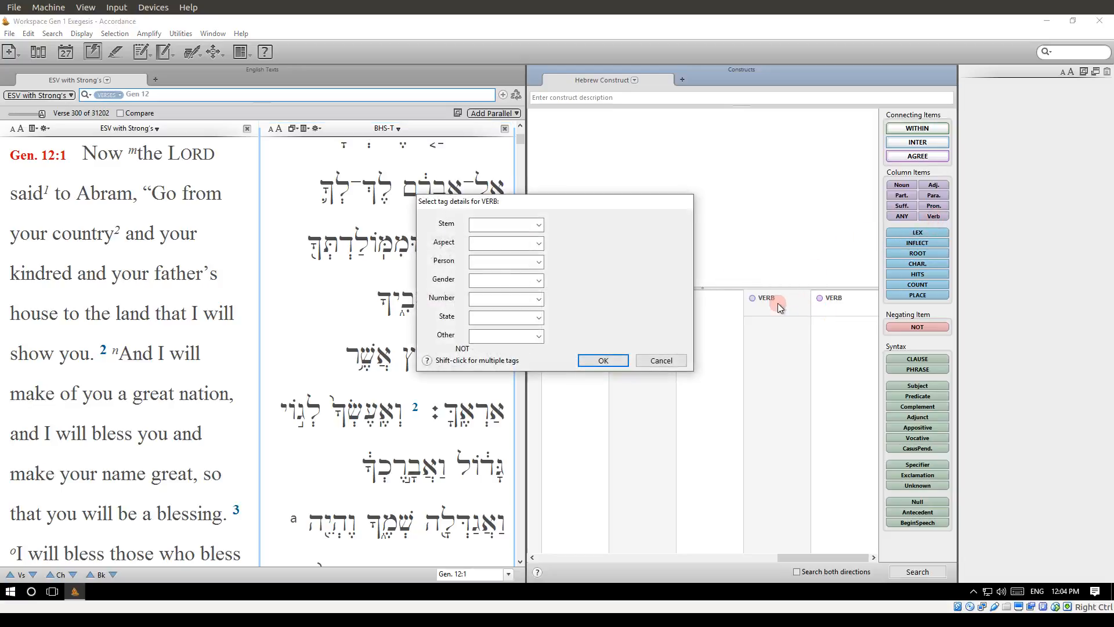
{"action": "left_click", "coordinate": [621, 360]}
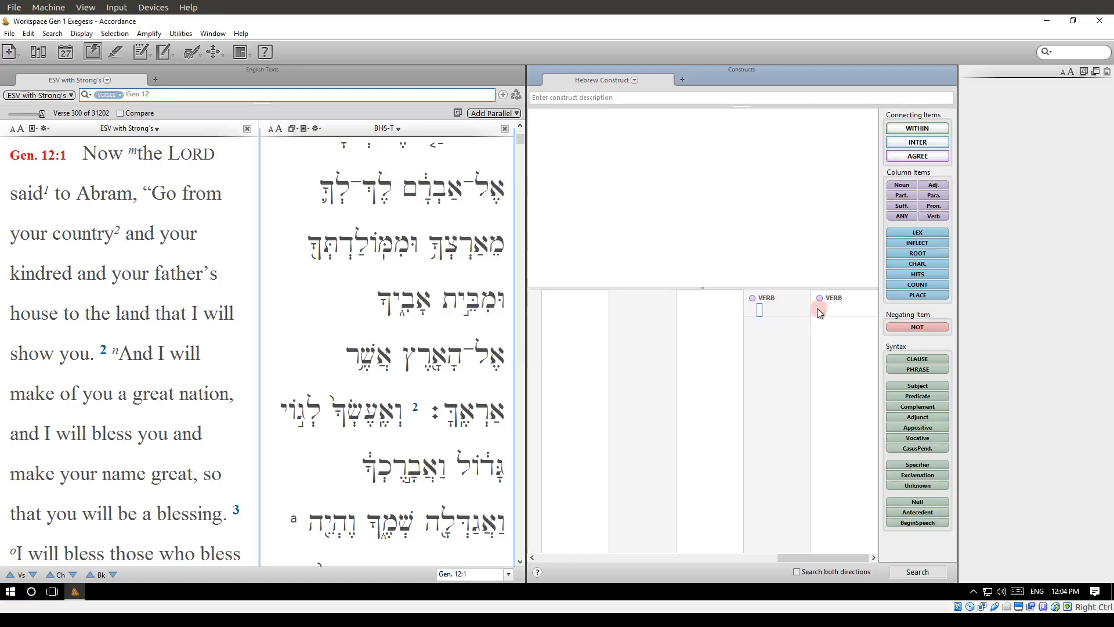
{"action": "left_click", "coordinate": [794, 309]}
Connect the two verbs with an AGREE item requiring the same lexical form
{"action": "left_click_drag", "start_coordinate": [917, 156], "coordinate": [810, 165]}
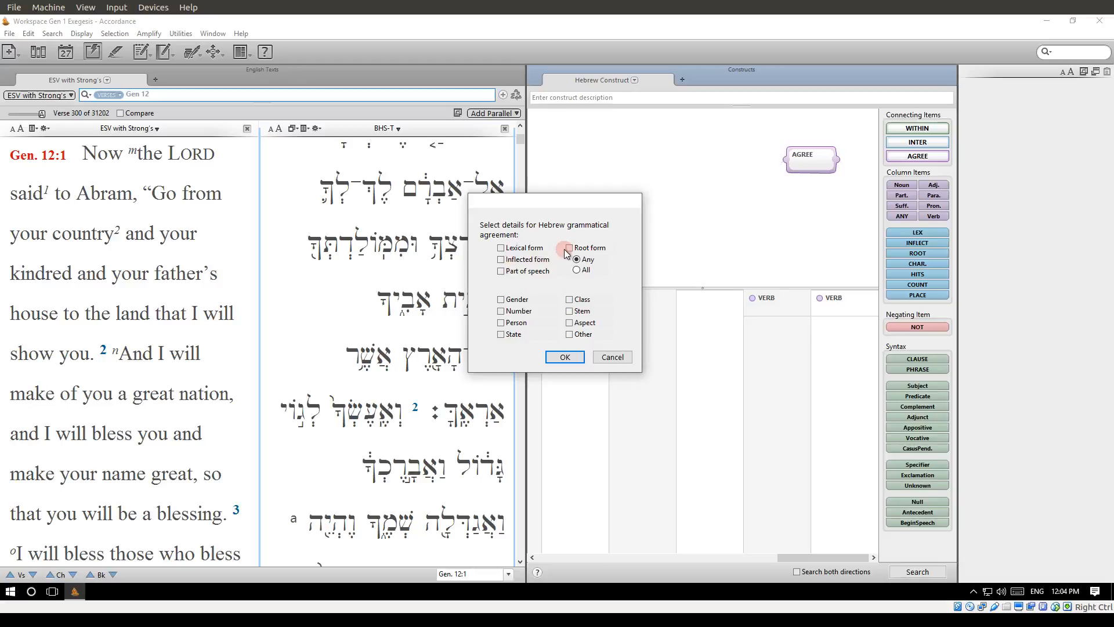
{"action": "left_click", "coordinate": [501, 249]}
{"action": "left_click", "coordinate": [564, 357]}
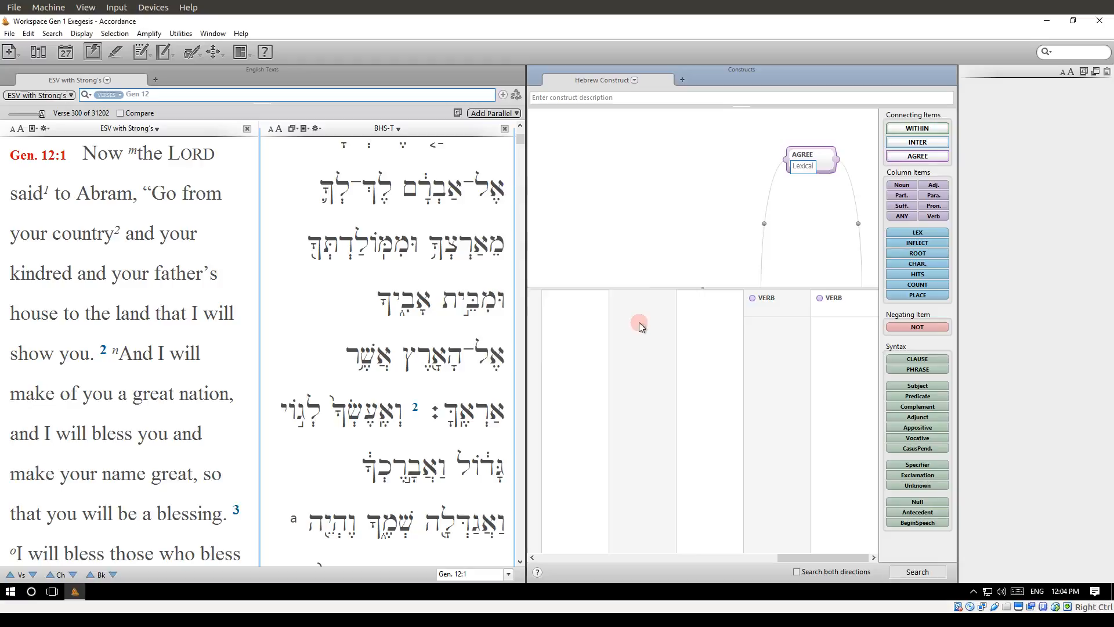
Try to run the Hebrew construct search without linking it to a text
{"action": "left_click", "coordinate": [903, 572]}
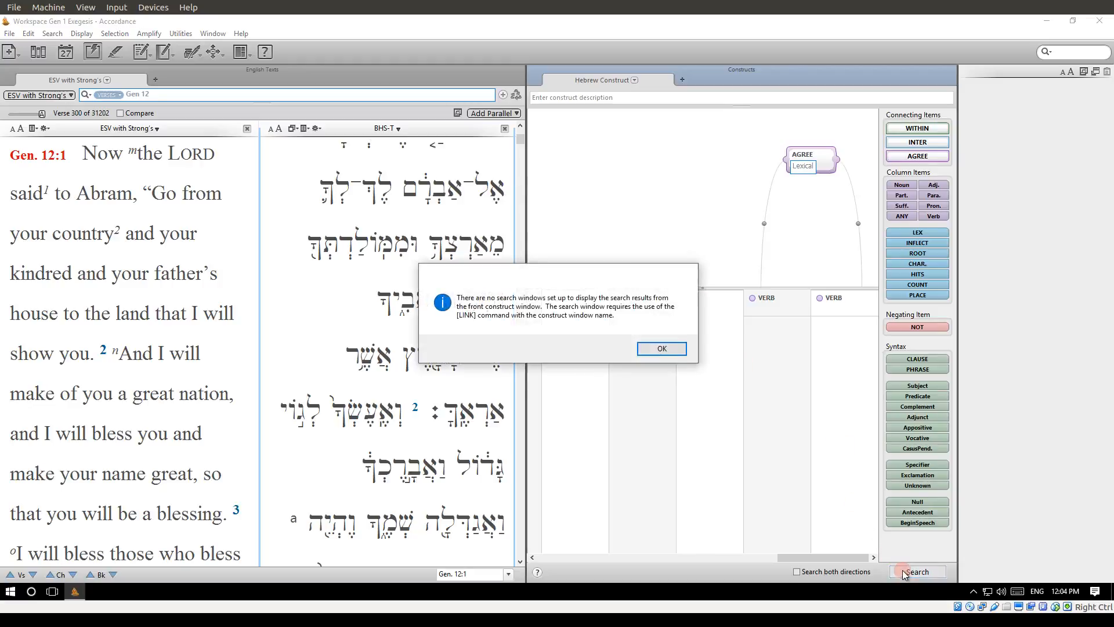
{"action": "left_click", "coordinate": [667, 347]}
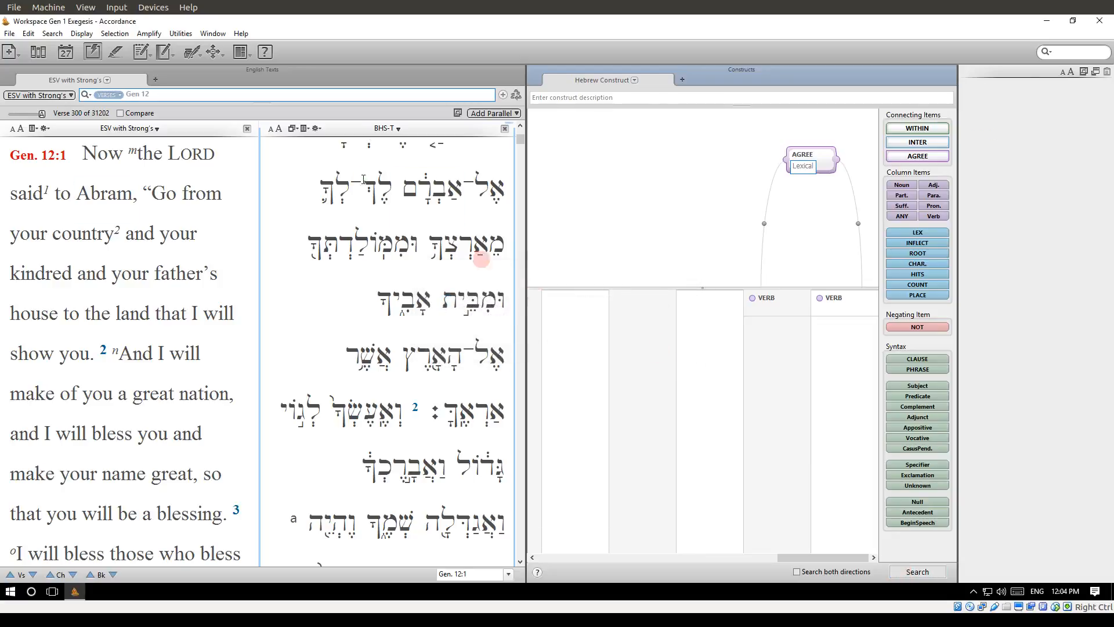
{"action": "left_click", "coordinate": [103, 95]}
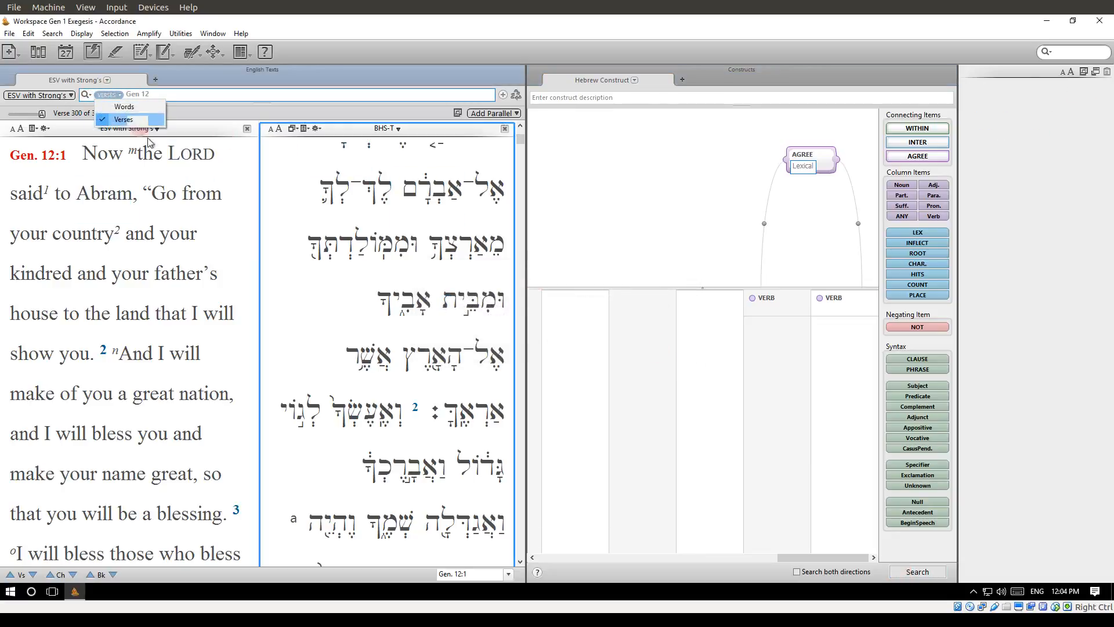
{"action": "left_click", "coordinate": [123, 119]}
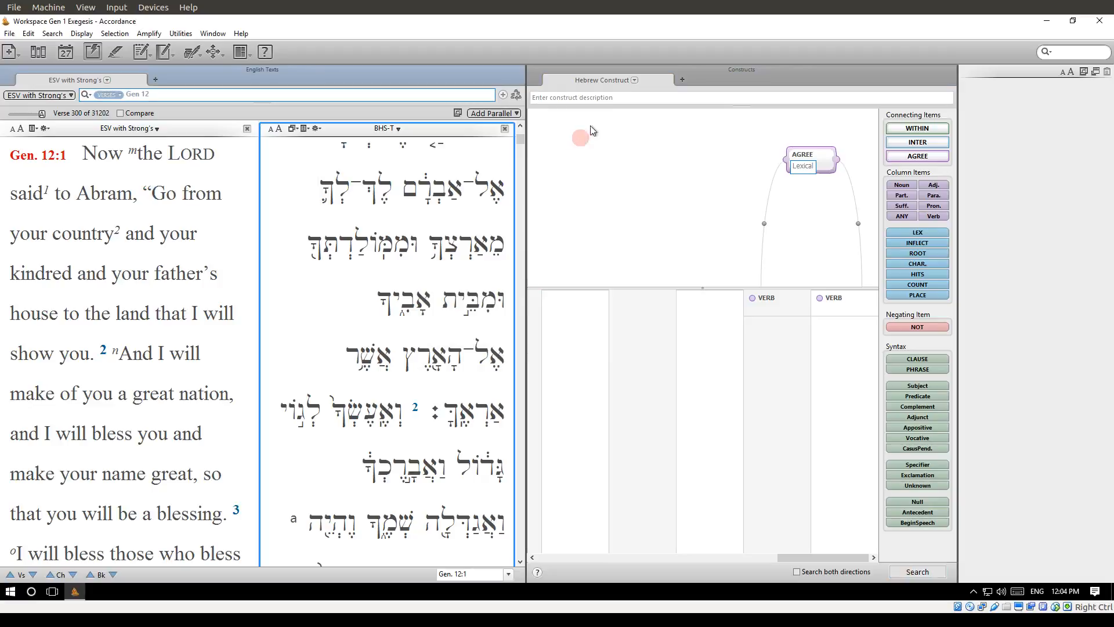
{"action": "left_click", "coordinate": [923, 574]}
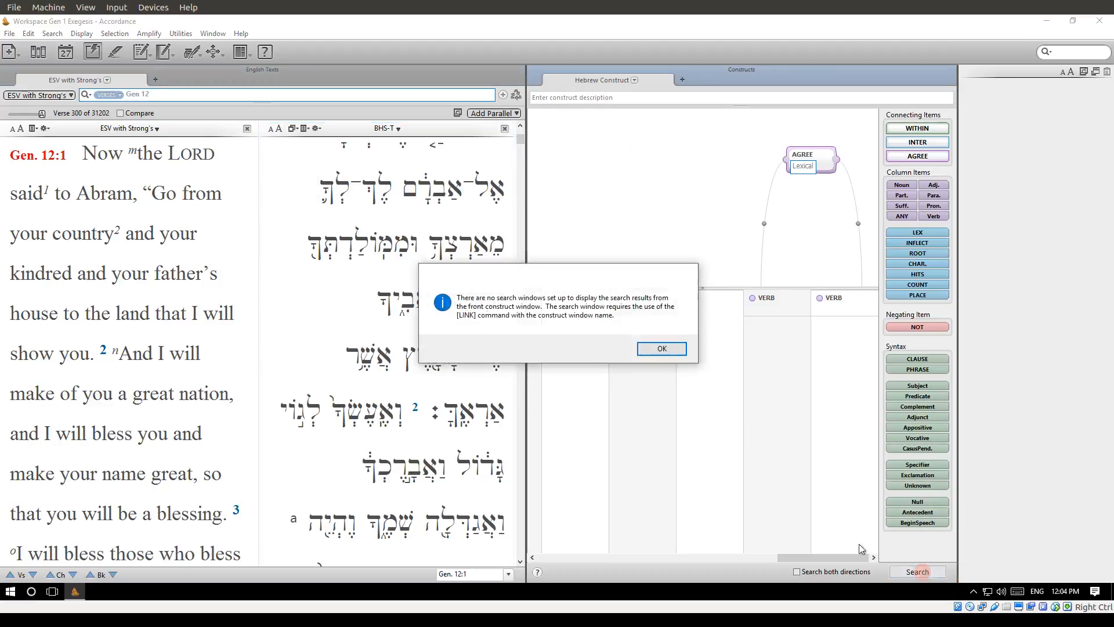
{"action": "left_click", "coordinate": [667, 348]}
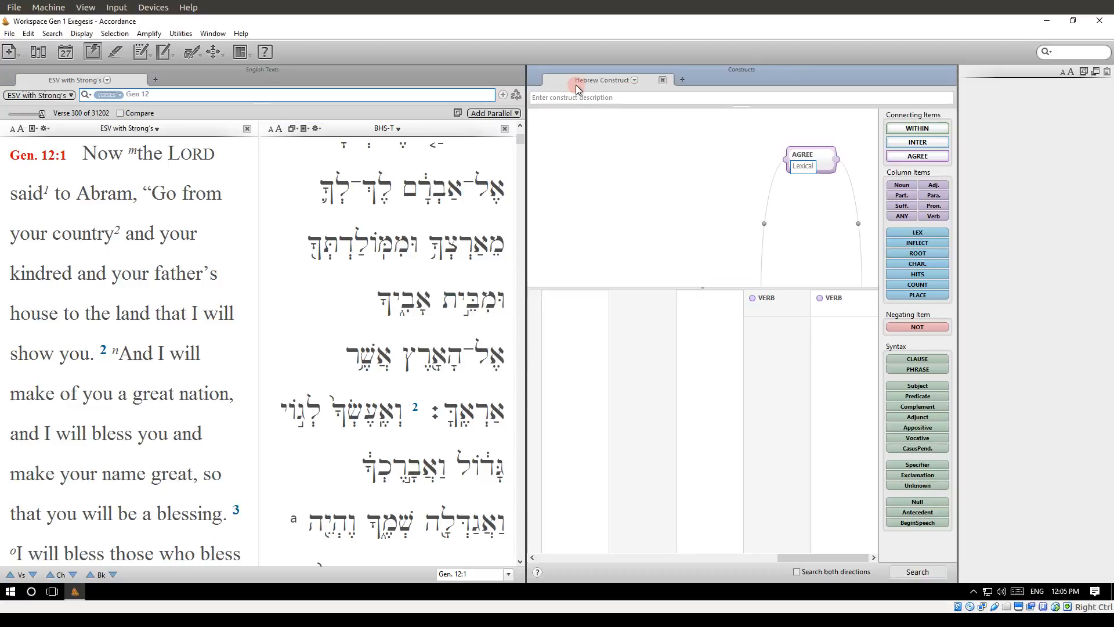
Switch the search text to Biblia Hebraica Stuttgartensia Tagged and set it to search for words
{"action": "left_click", "coordinate": [55, 95]}
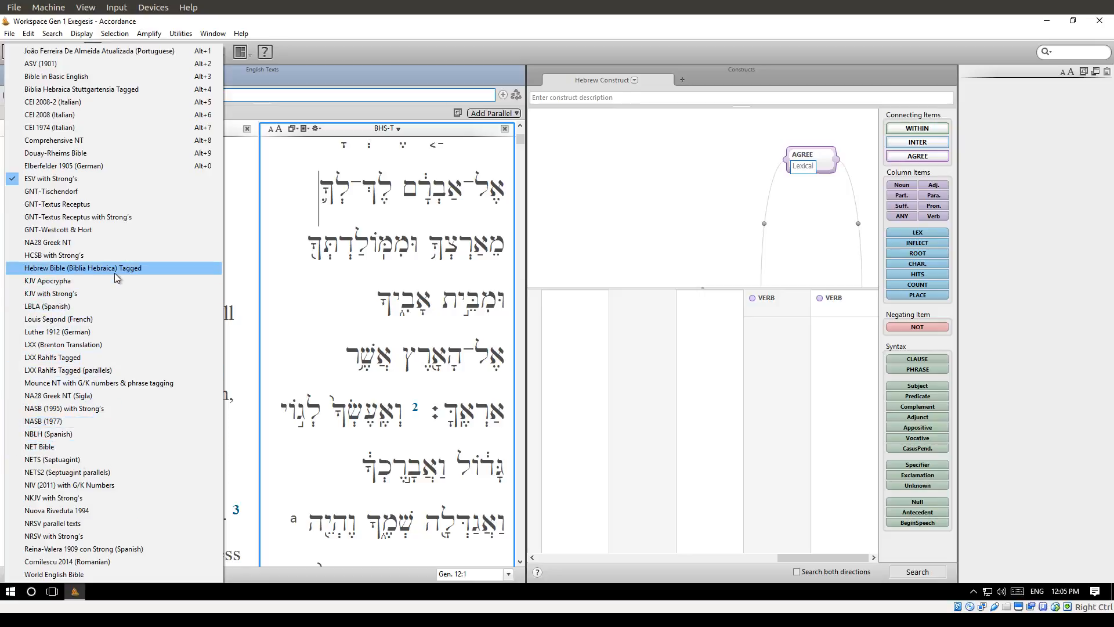
{"action": "left_click", "coordinate": [111, 91]}
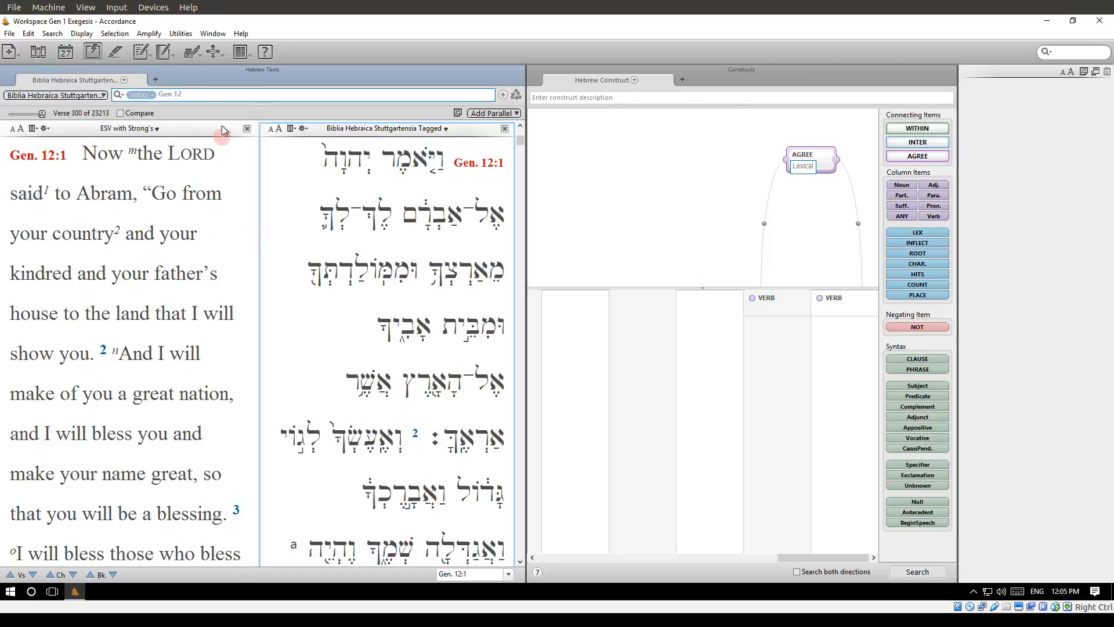
{"action": "left_click", "coordinate": [140, 95]}
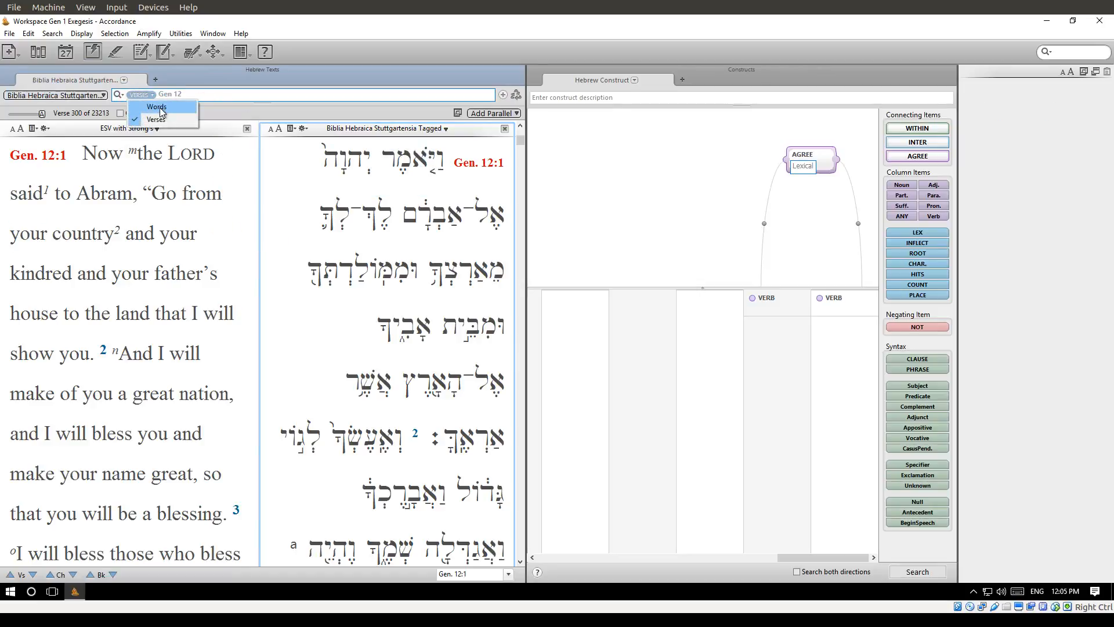
{"action": "left_click", "coordinate": [162, 109]}
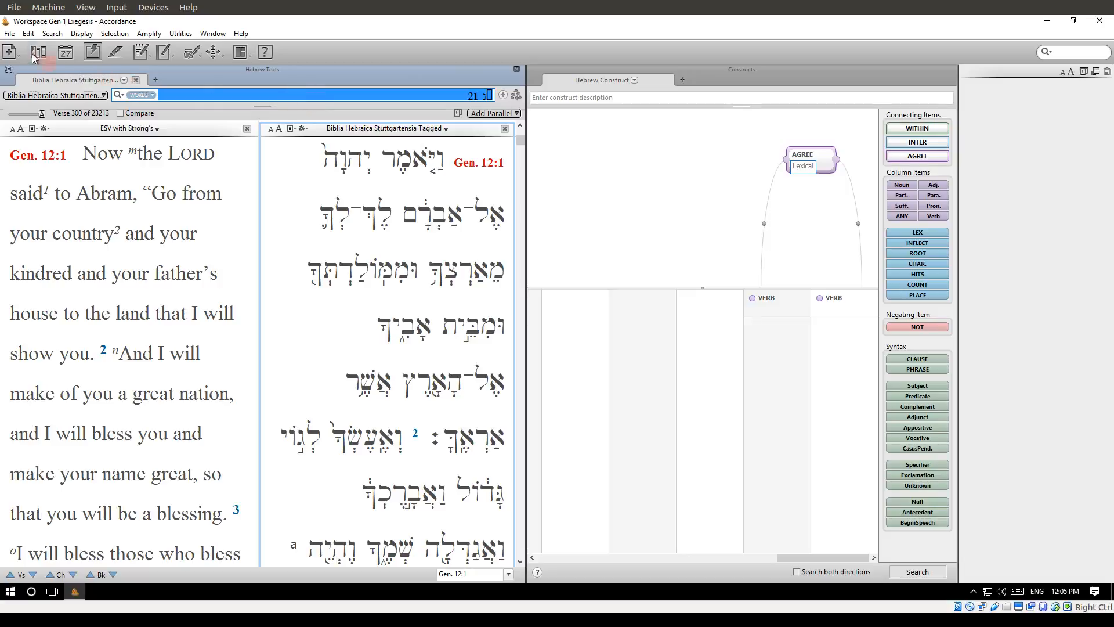
Enter the LINK command in the text's search entry, pointing to Hebrew Construct
{"action": "left_click", "coordinate": [46, 35]}
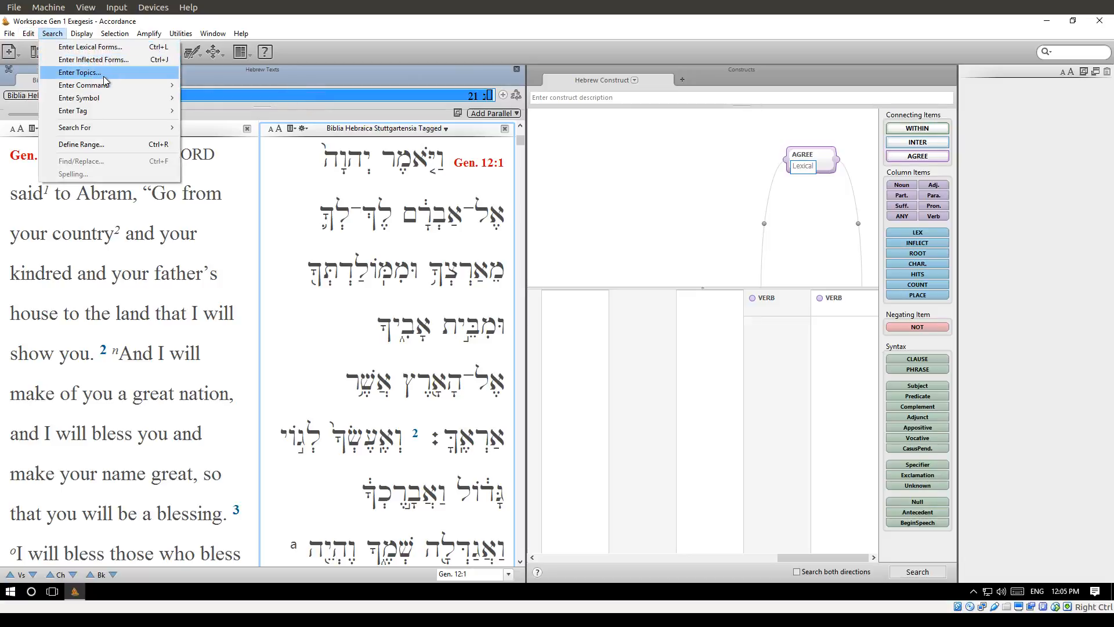
{"action": "mouse_move", "coordinate": [107, 84]}
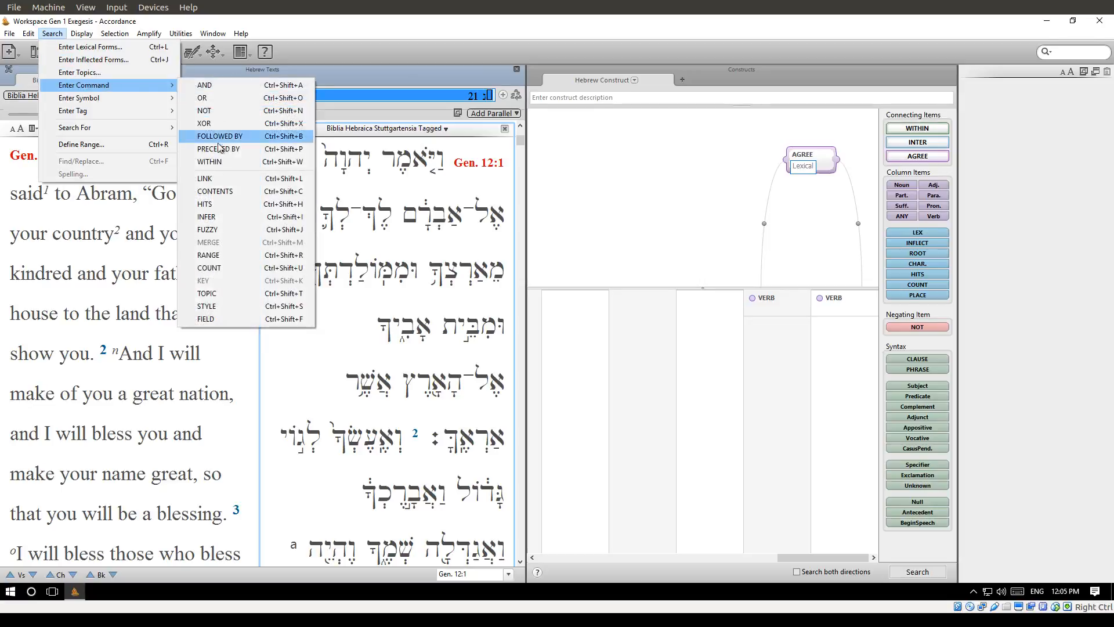
{"action": "left_click", "coordinate": [244, 178]}
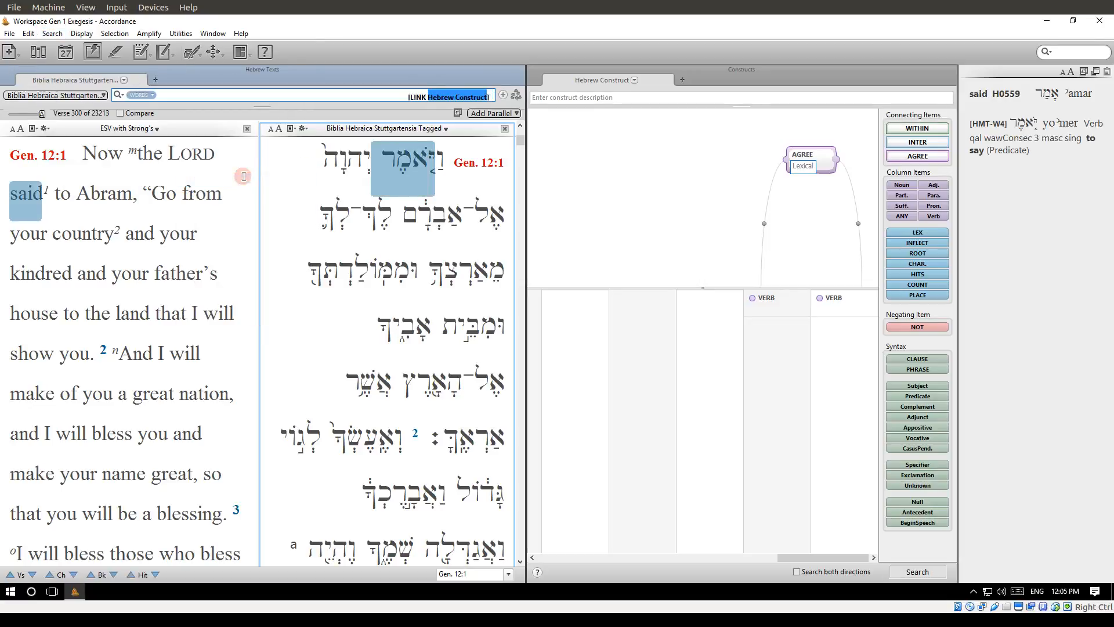
{"action": "left_click", "coordinate": [383, 256]}
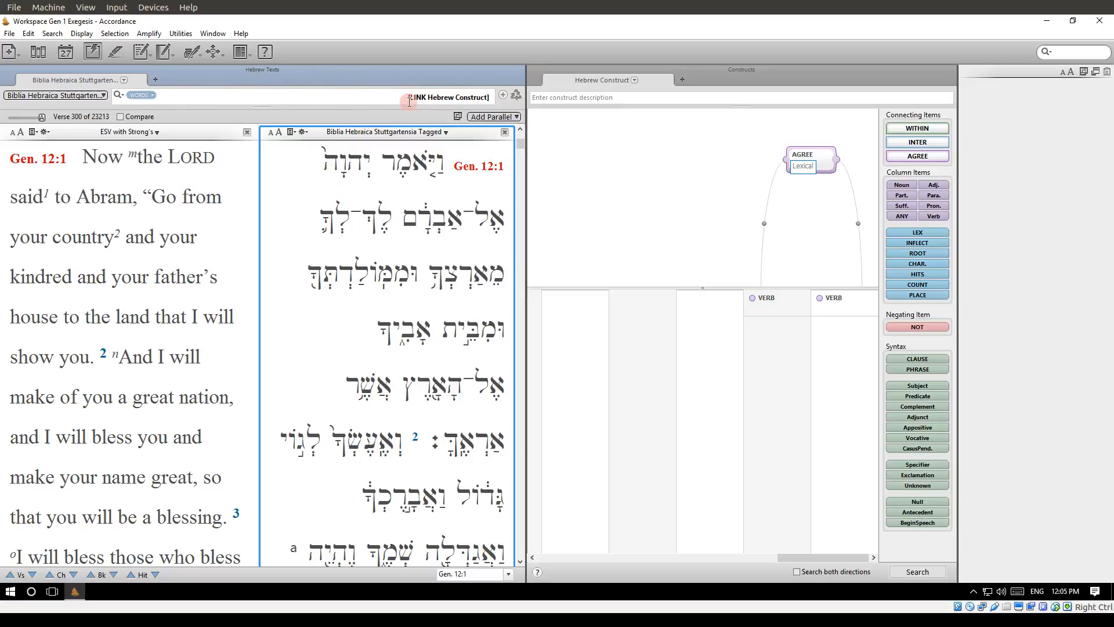
Run the linked construct search and browse the highlighted verb hits in Genesis 1
{"action": "left_click", "coordinate": [687, 142]}
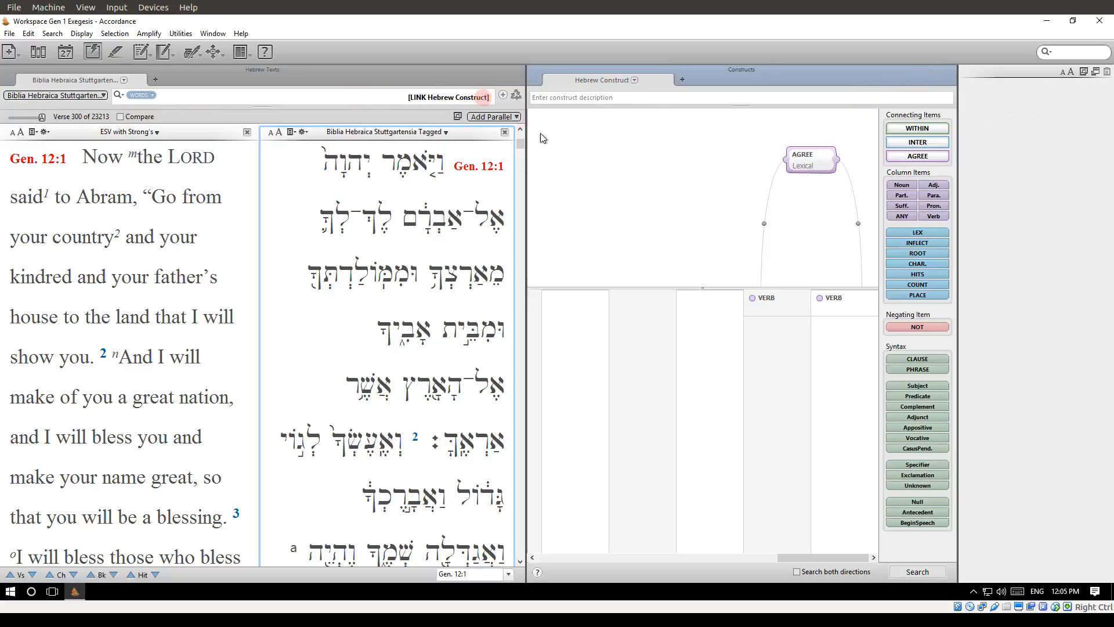
{"action": "left_click", "coordinate": [927, 574]}
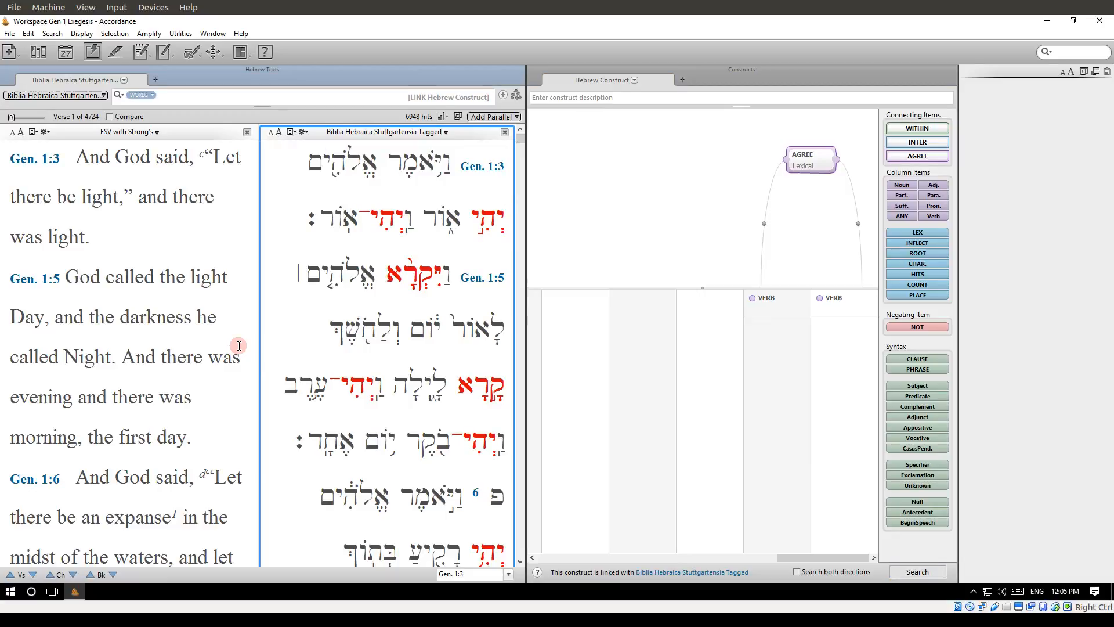
{"action": "left_click", "coordinate": [290, 283]}
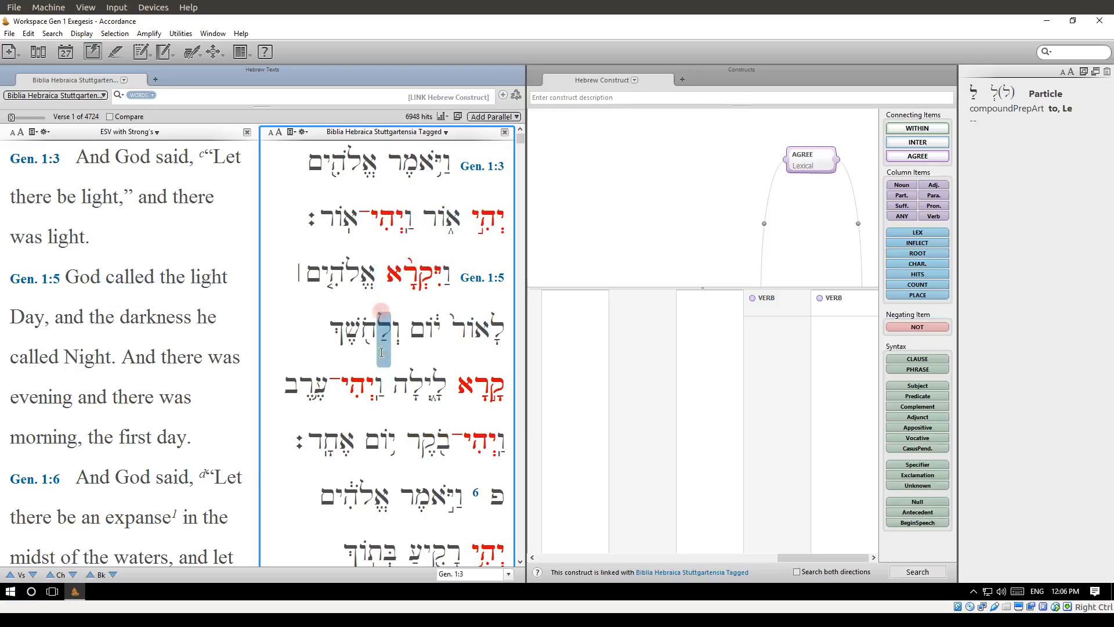
{"action": "scroll", "coordinate": [381, 352], "scroll_direction": "down", "scroll_amount": 2}
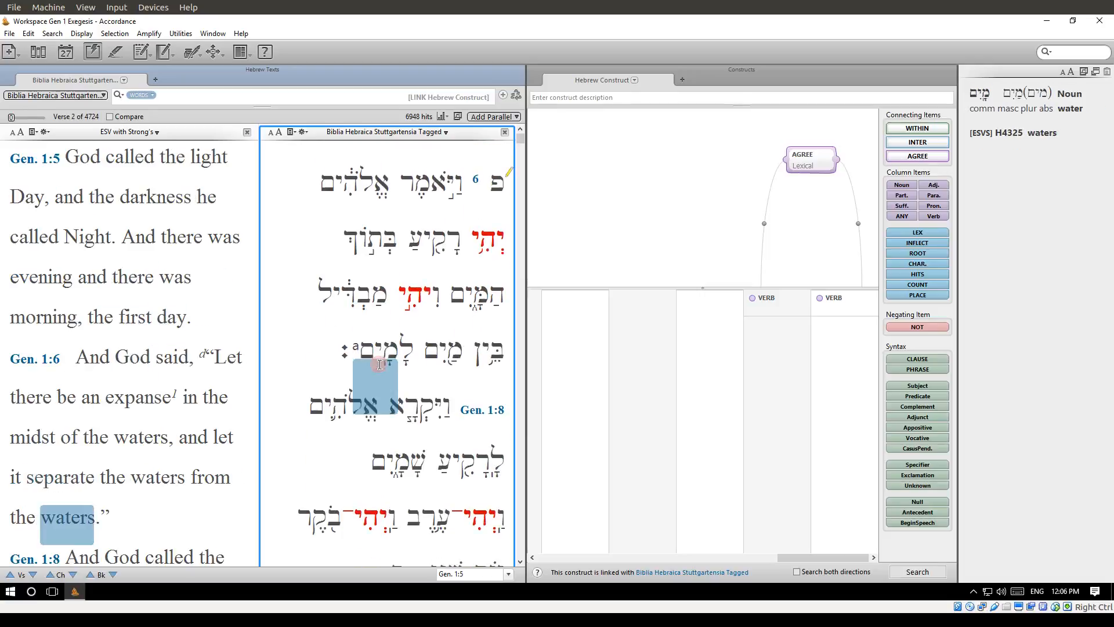
{"action": "scroll", "coordinate": [380, 364], "scroll_direction": "down", "scroll_amount": 5}
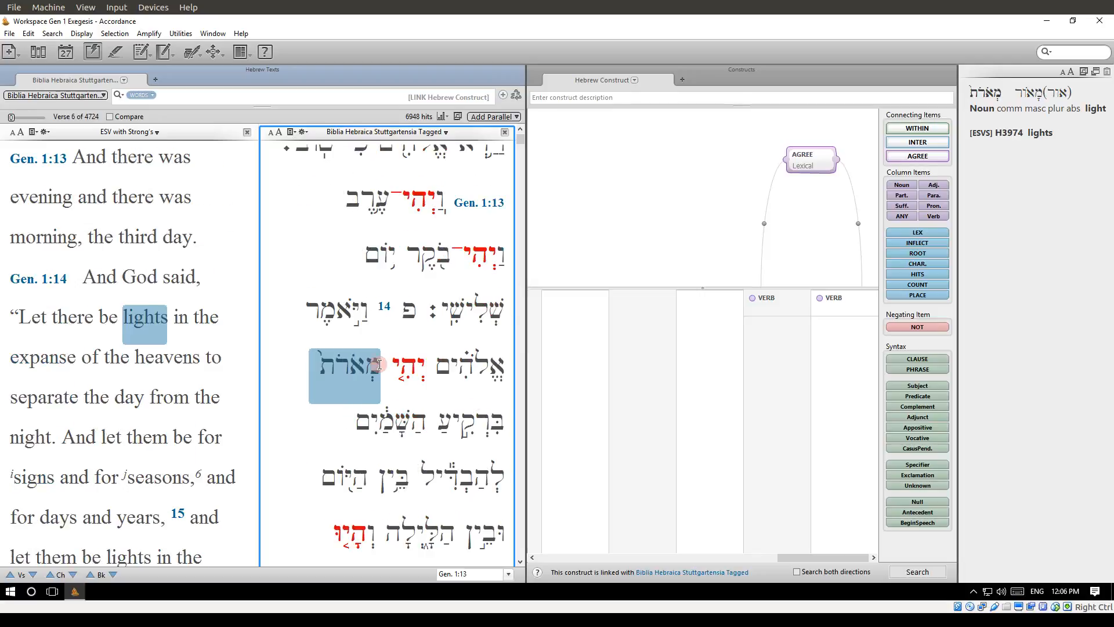
{"action": "scroll", "coordinate": [379, 364], "scroll_direction": "down", "scroll_amount": 3}
{"action": "scroll", "coordinate": [379, 364], "scroll_direction": "down", "scroll_amount": 6}
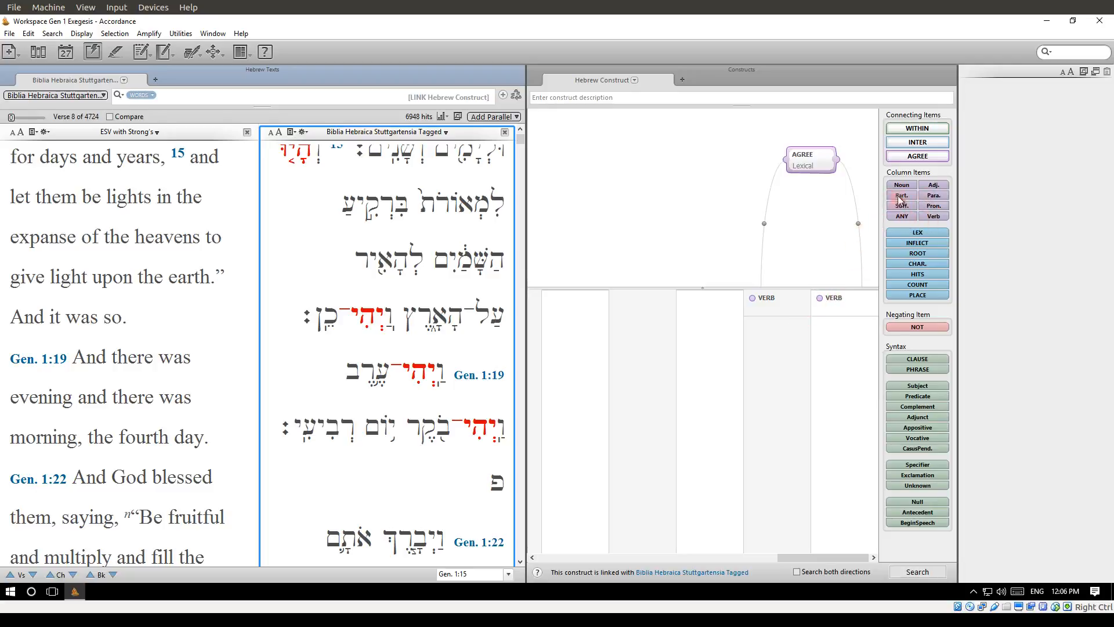
Add a second AGREE item for Aspect between the verbs, negate it with NOT, and rerun the search
{"action": "left_click_drag", "start_coordinate": [918, 156], "coordinate": [807, 209]}
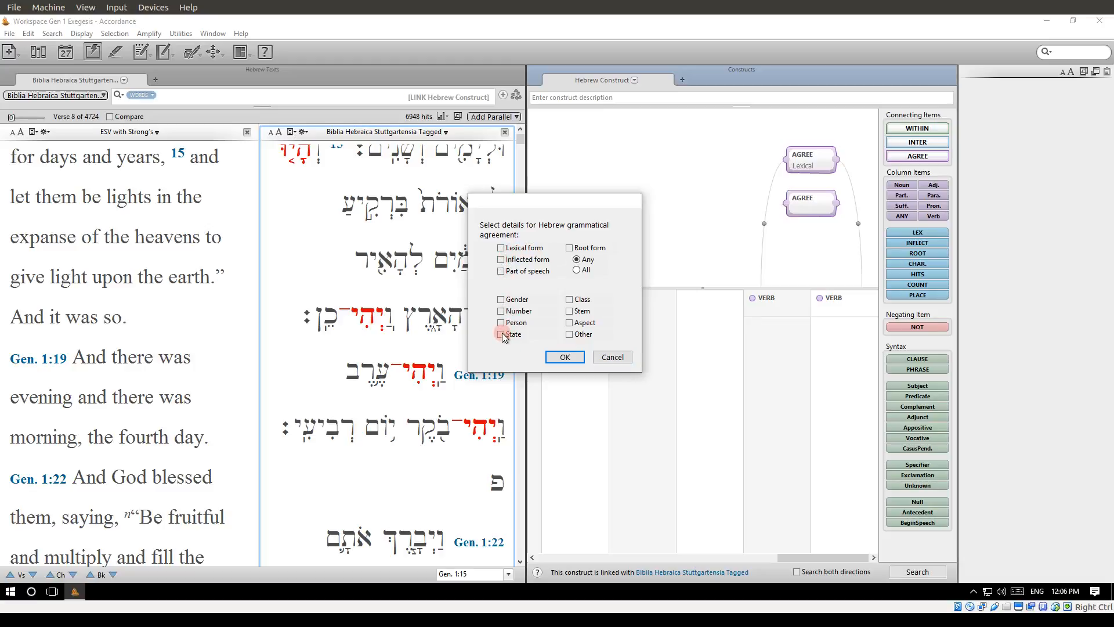
{"action": "left_click", "coordinate": [570, 323]}
{"action": "left_click", "coordinate": [566, 357]}
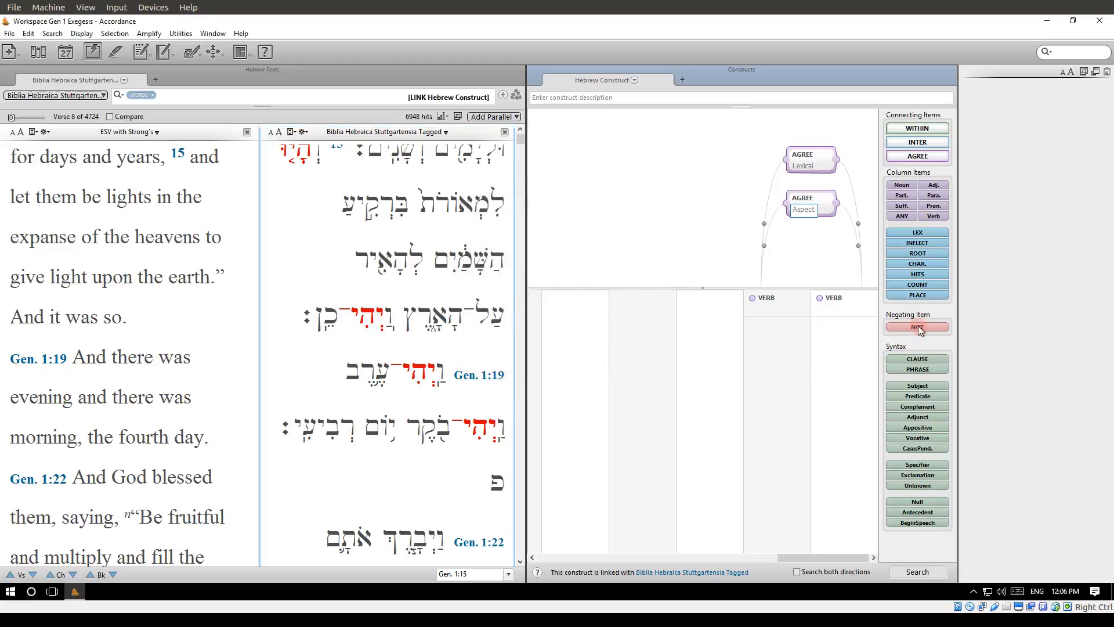
{"action": "left_click_drag", "start_coordinate": [918, 329], "coordinate": [812, 204]}
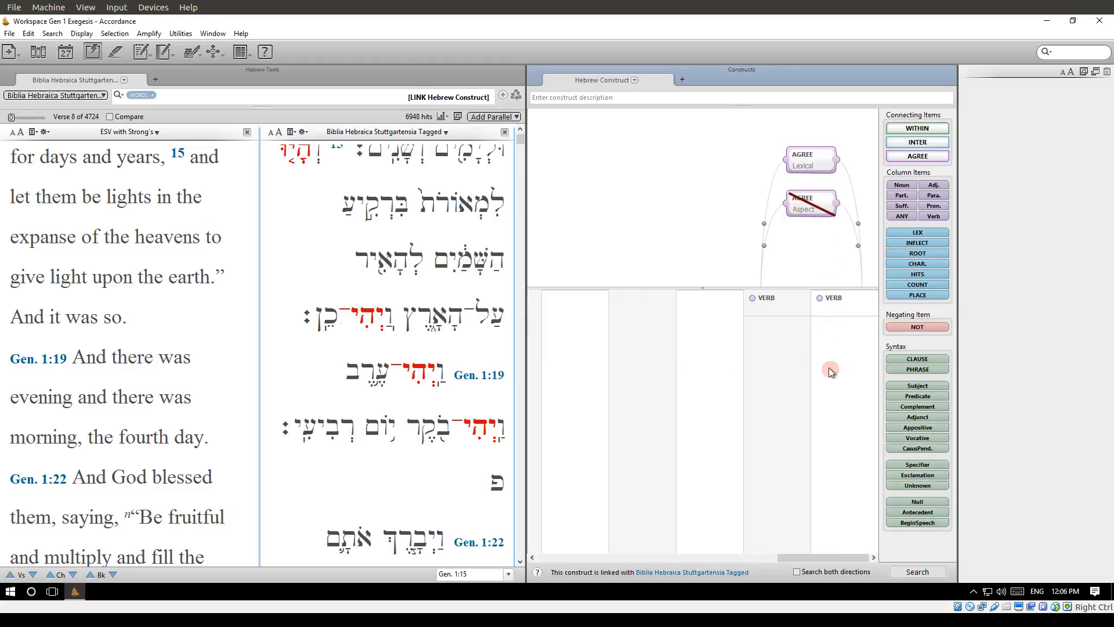
{"action": "left_click", "coordinate": [909, 573]}
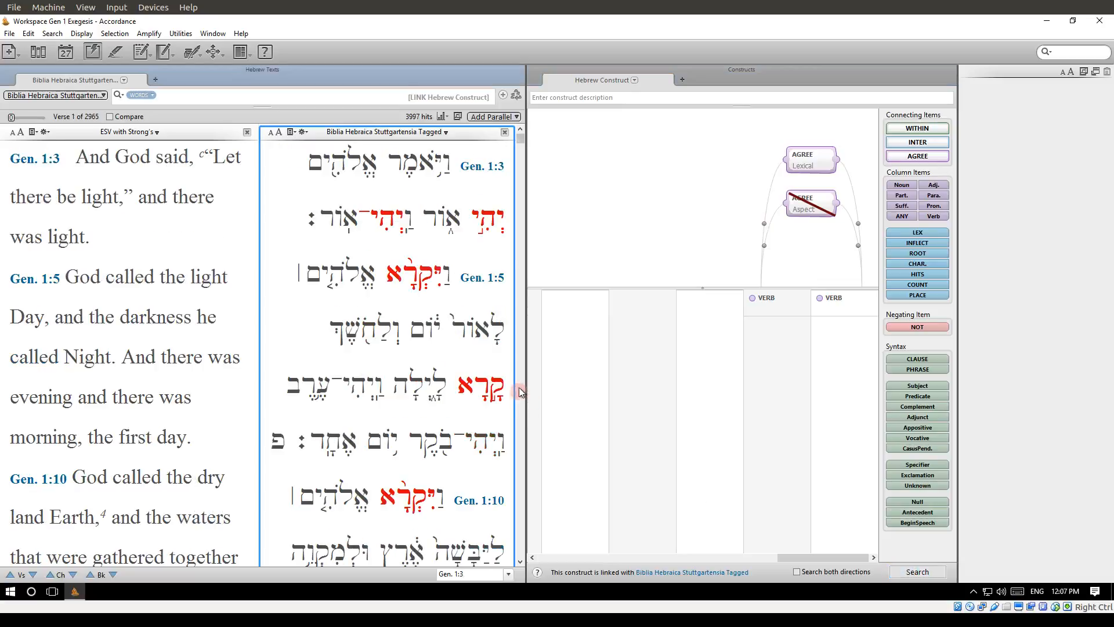
{"action": "left_click", "coordinate": [478, 257]}
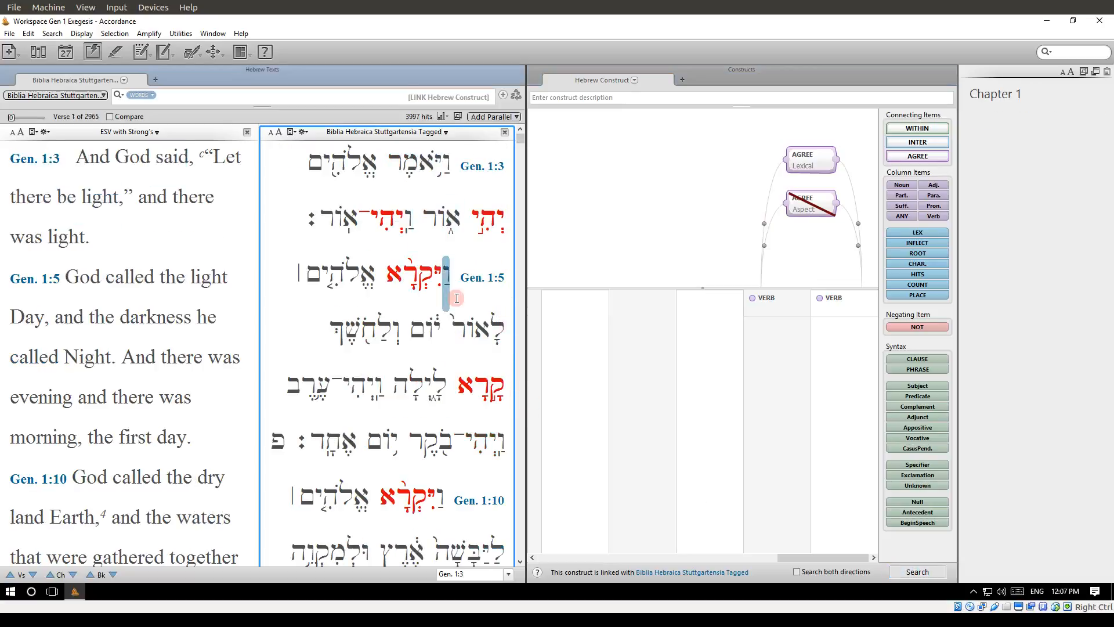
Browse the highlighted verb pairs in the search results from Genesis 1:3 through Genesis 2:17
{"action": "scroll", "coordinate": [457, 298], "scroll_direction": "down", "scroll_amount": 1}
{"action": "scroll", "coordinate": [457, 298], "scroll_direction": "down", "scroll_amount": 2}
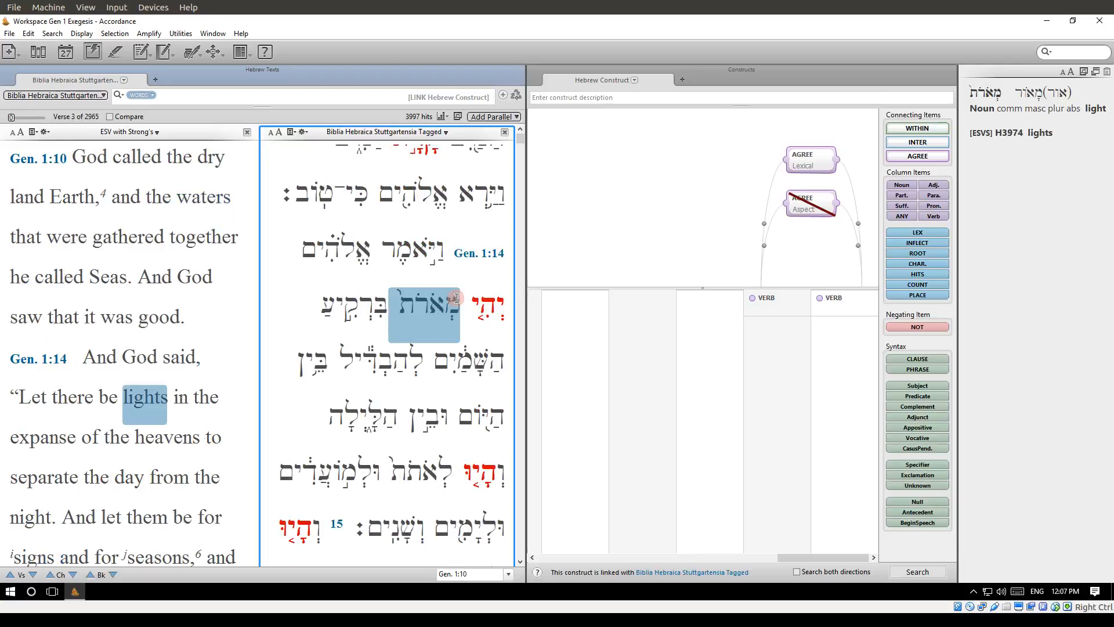
{"action": "scroll", "coordinate": [457, 298], "scroll_direction": "down", "scroll_amount": 4}
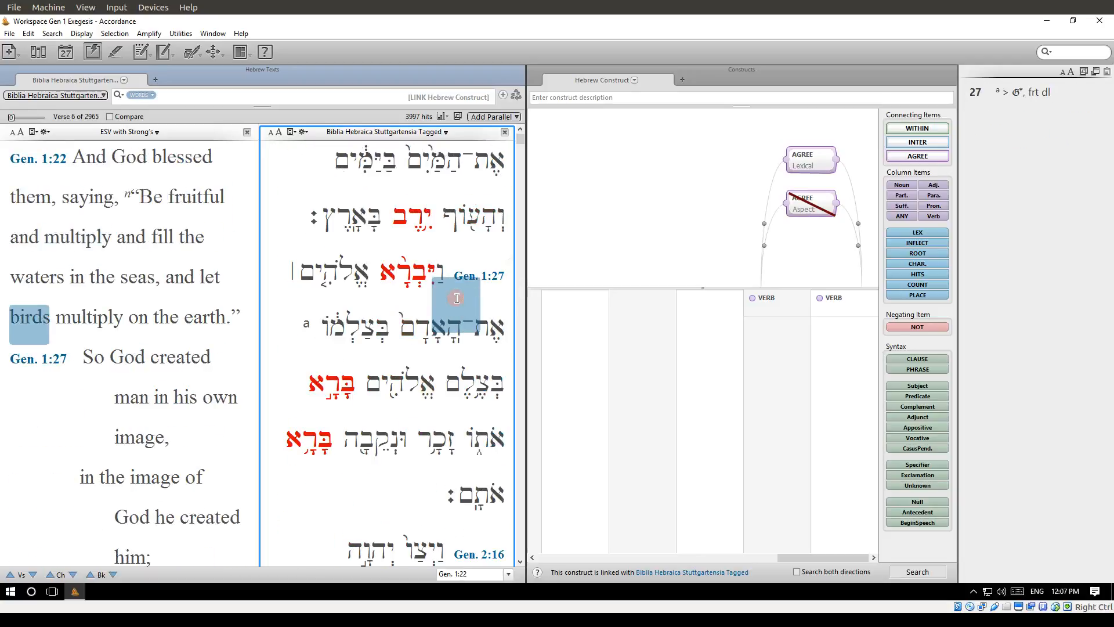
{"action": "scroll", "coordinate": [457, 297], "scroll_direction": "down", "scroll_amount": 4}
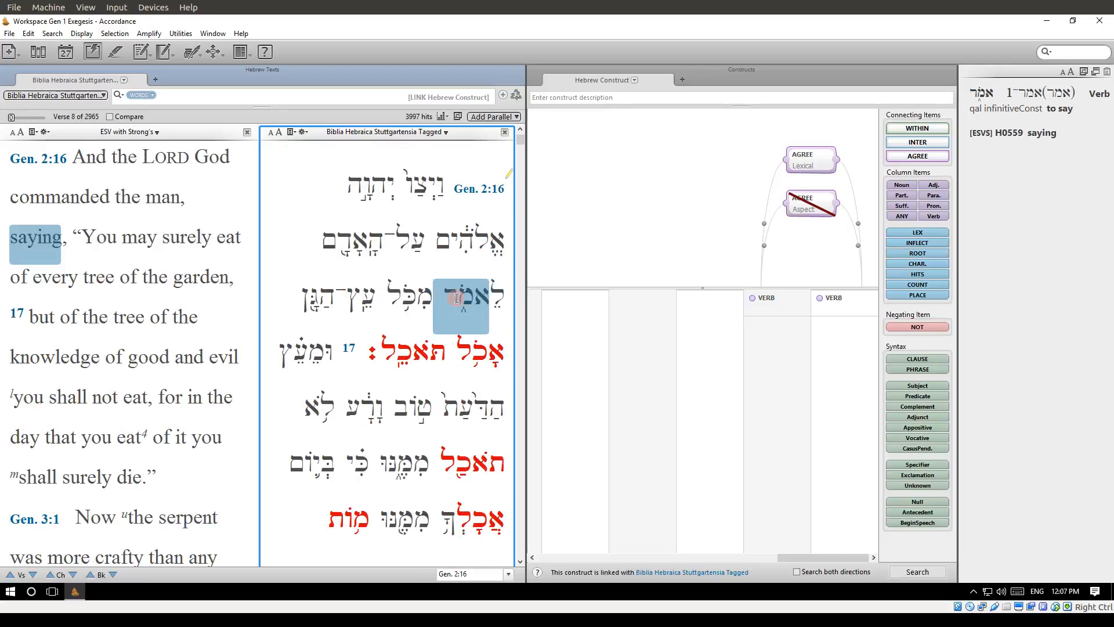
{"action": "scroll", "coordinate": [457, 298], "scroll_direction": "down", "scroll_amount": 2}
{"action": "scroll", "coordinate": [457, 297], "scroll_direction": "up", "scroll_amount": 2}
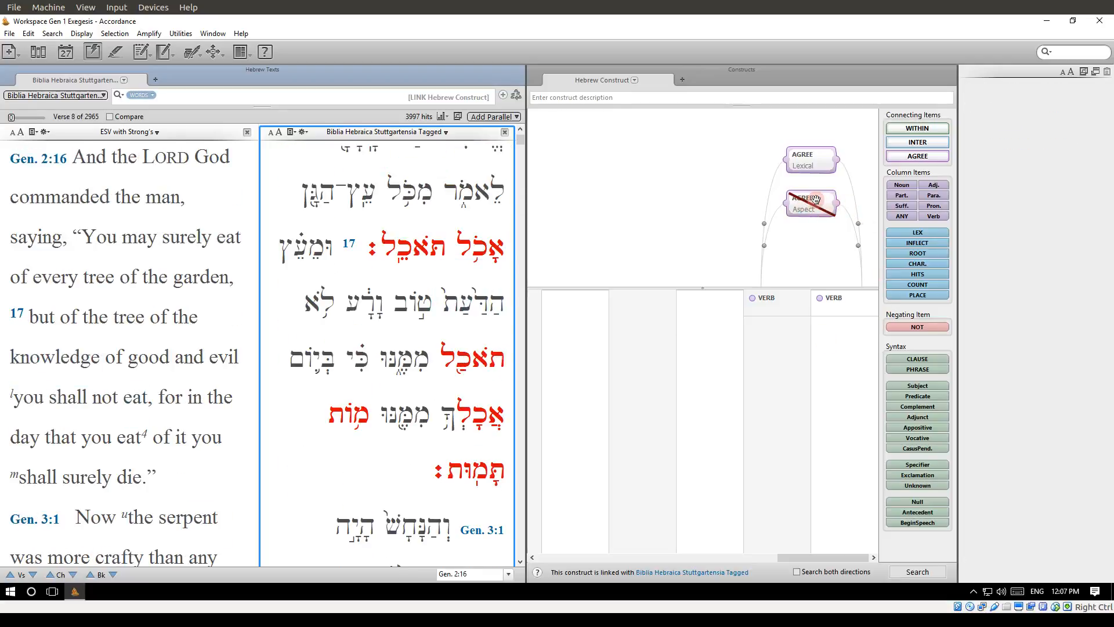
{"action": "left_click", "coordinate": [841, 308]}
{"action": "left_click", "coordinate": [827, 298]}
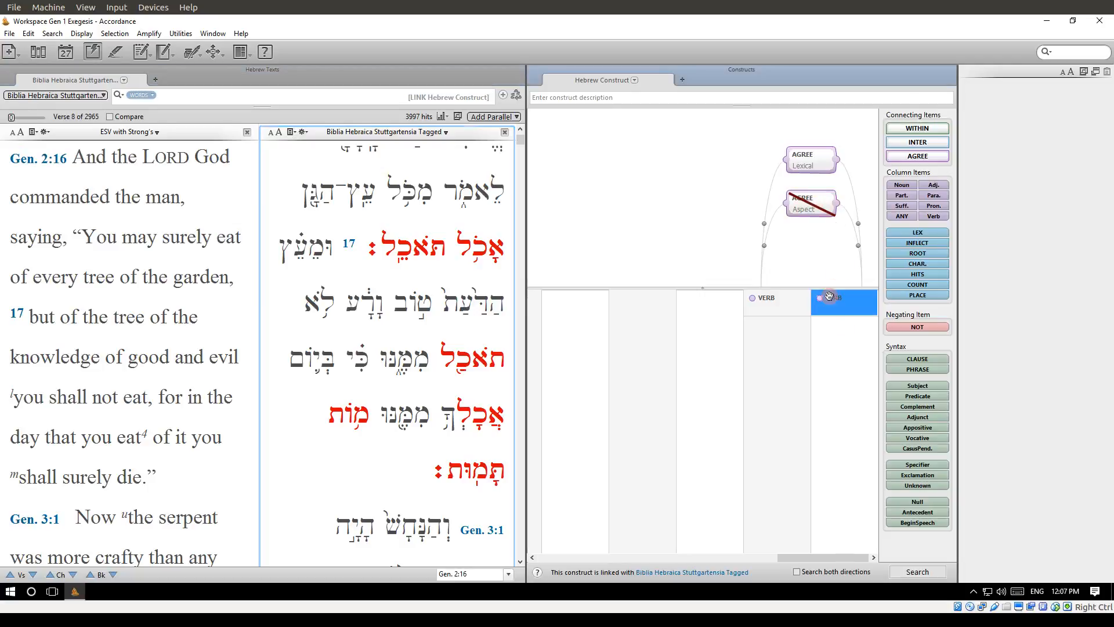
{"action": "left_click", "coordinate": [930, 244]}
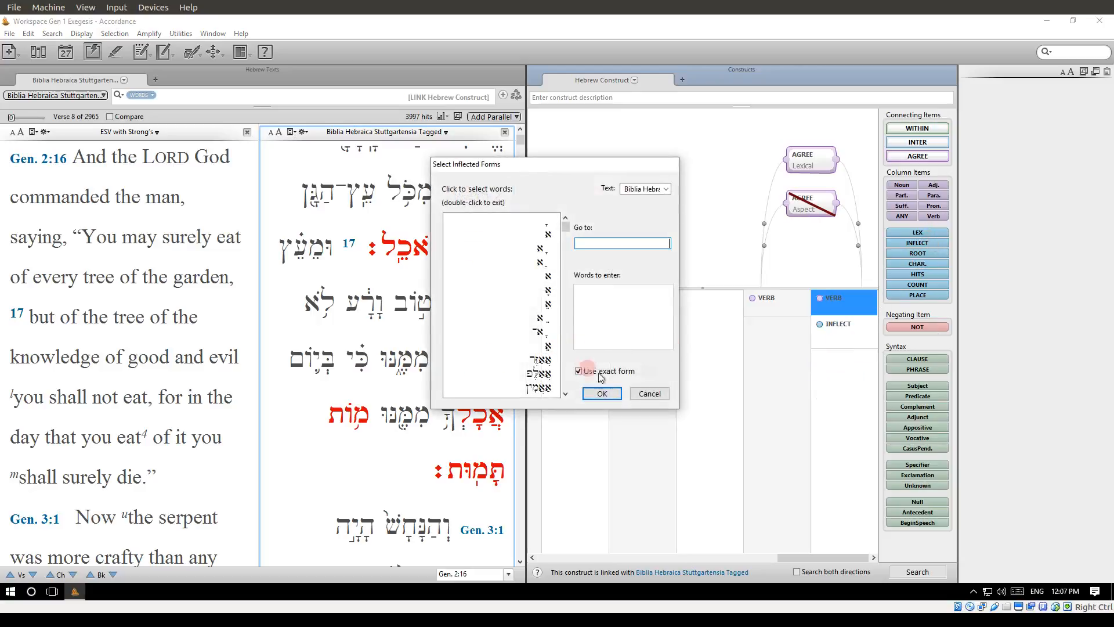
{"action": "left_click", "coordinate": [651, 393]}
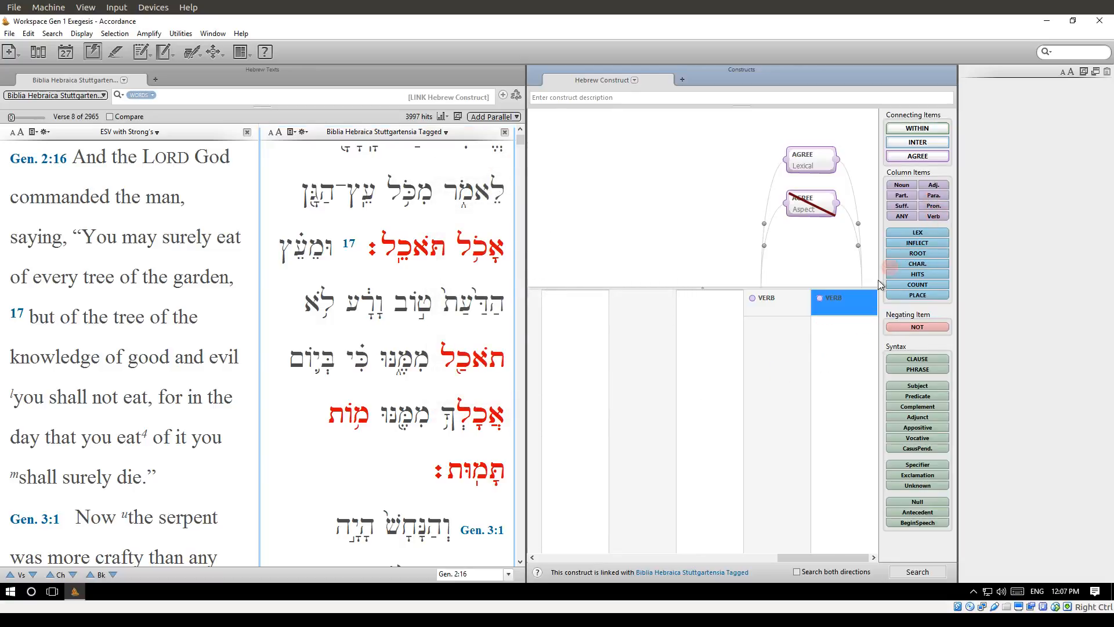
Set the aspect of the construct's first verb, in the rightmost column, to imperfect
{"action": "double_click", "coordinate": [834, 298]}
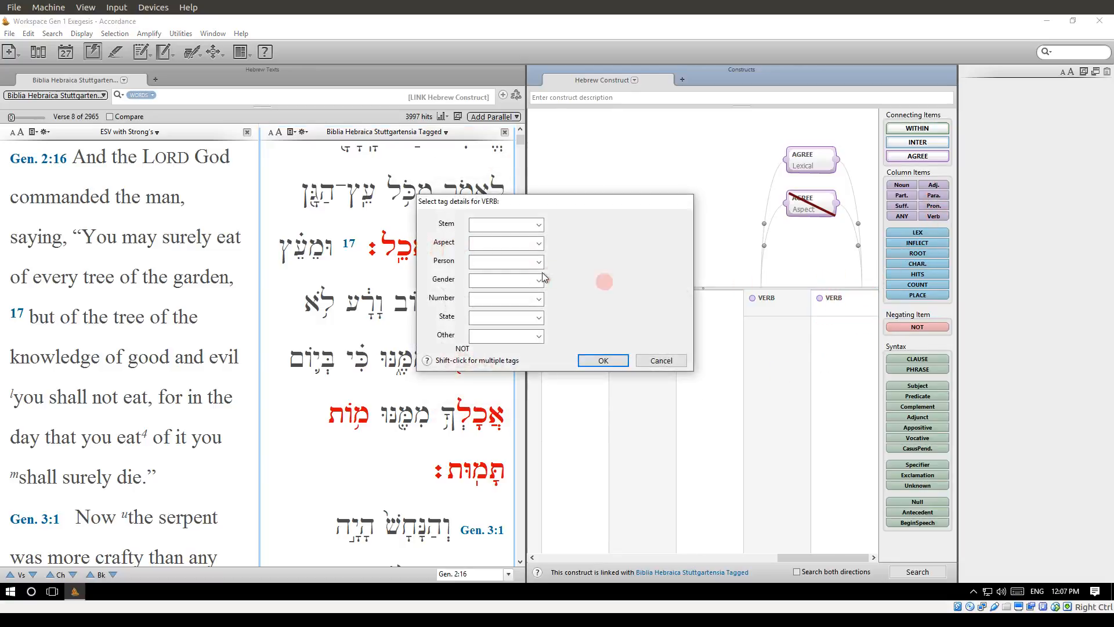
{"action": "left_click", "coordinate": [502, 244]}
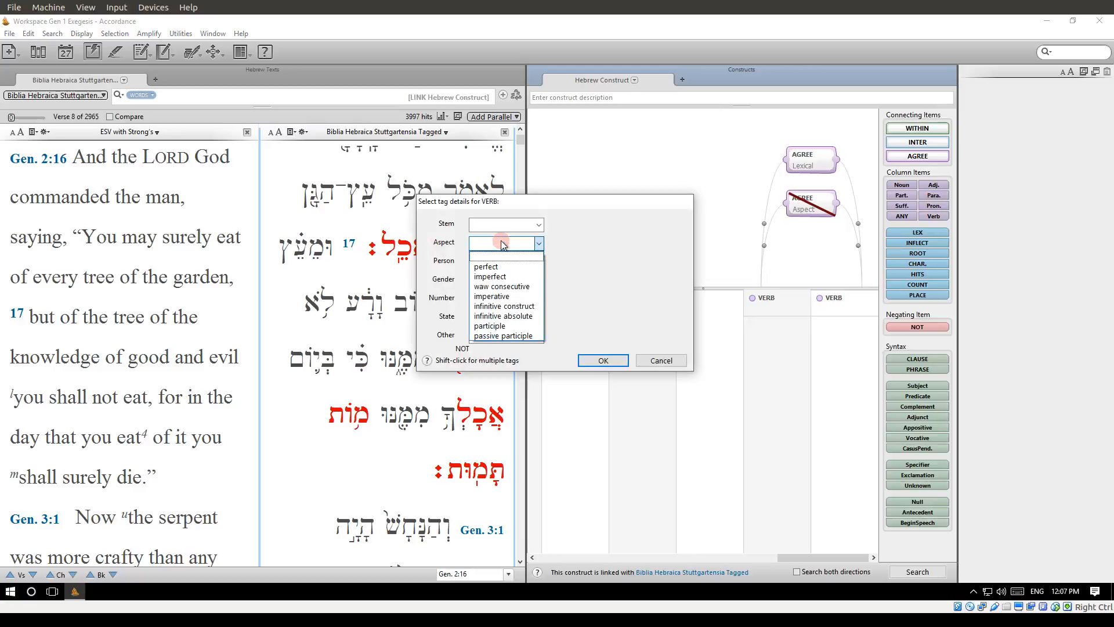
{"action": "left_click", "coordinate": [506, 277]}
{"action": "left_click", "coordinate": [603, 360]}
{"action": "left_click", "coordinate": [704, 316]}
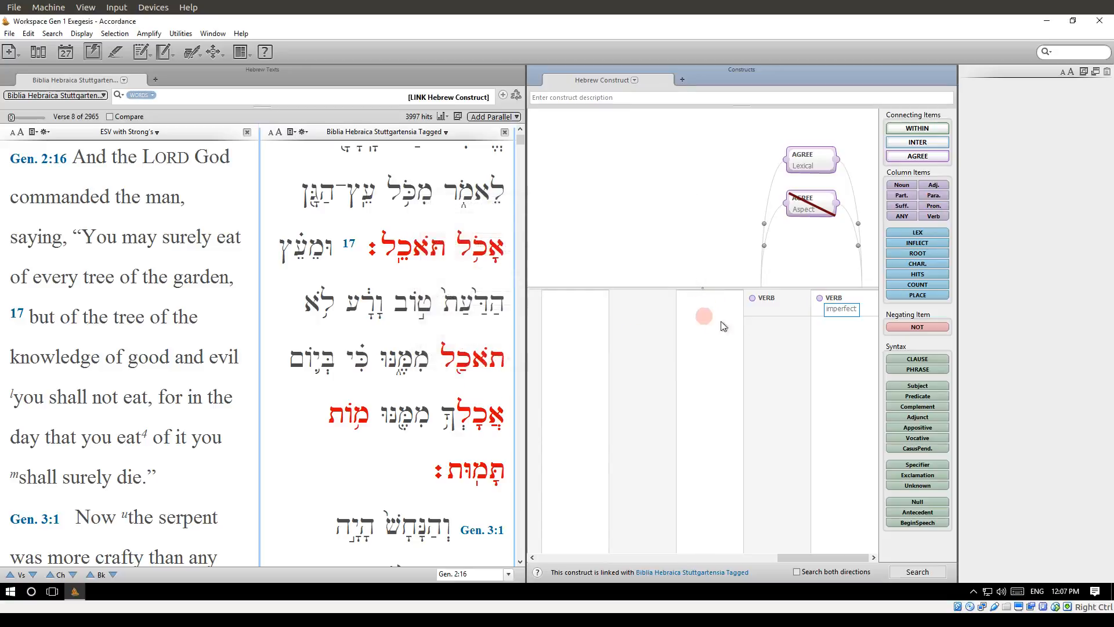
Set the aspect of the construct's second verb to participle
{"action": "double_click", "coordinate": [767, 298]}
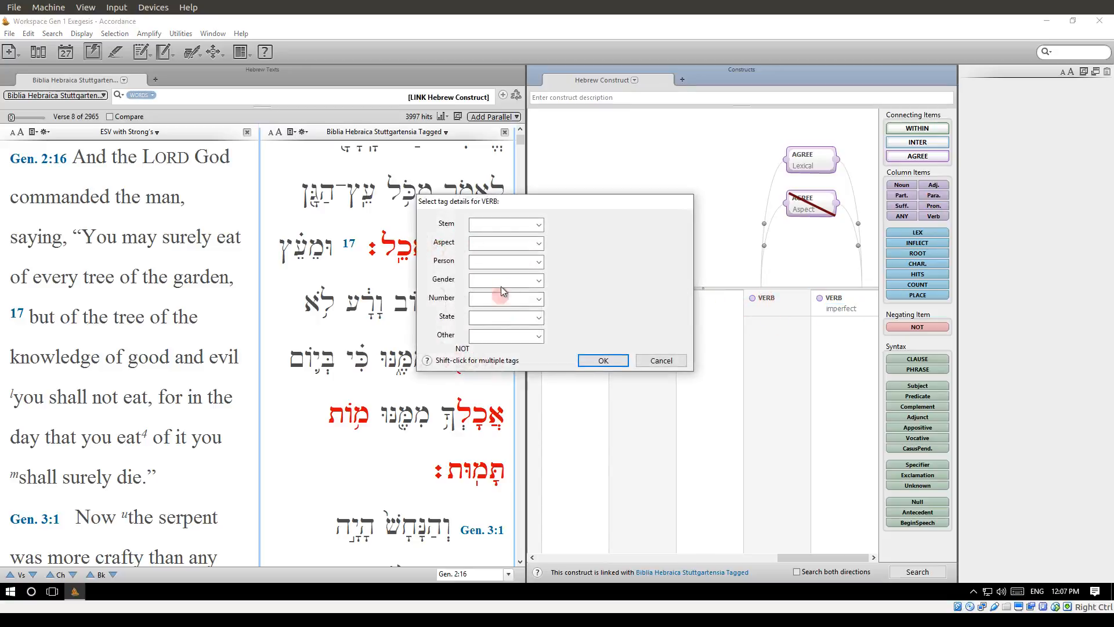
{"action": "left_click", "coordinate": [494, 244]}
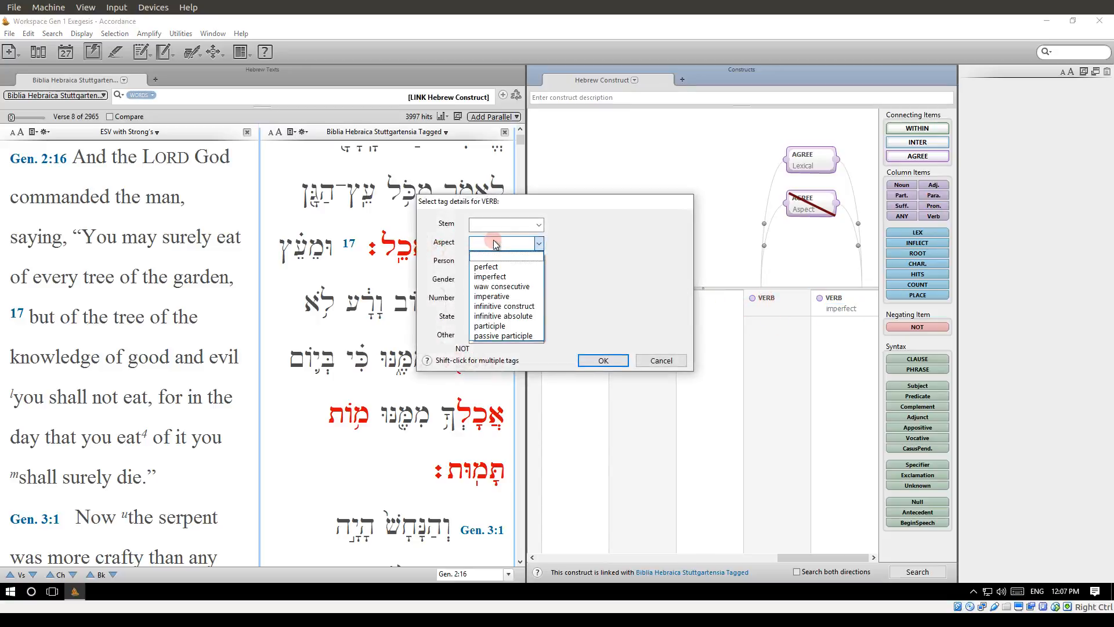
{"action": "left_click", "coordinate": [490, 326]}
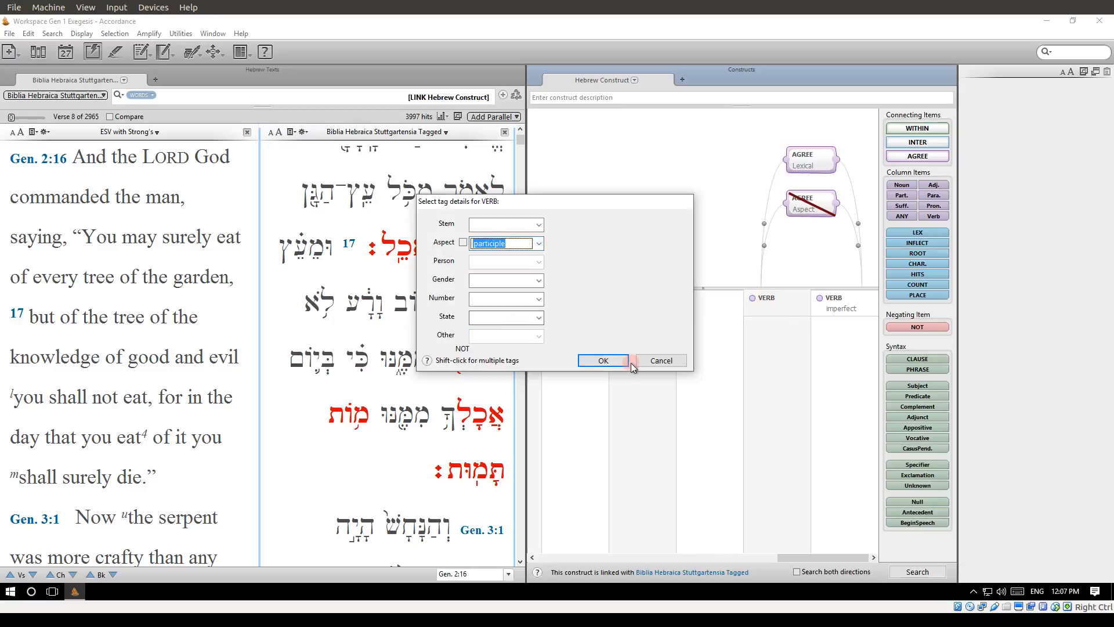
{"action": "left_click", "coordinate": [628, 362]}
Rerun the construct search and examine the highlighted imperfect and participle verb pairs from Genesis 12:3 to Exodus 29:34
{"action": "left_click", "coordinate": [917, 572]}
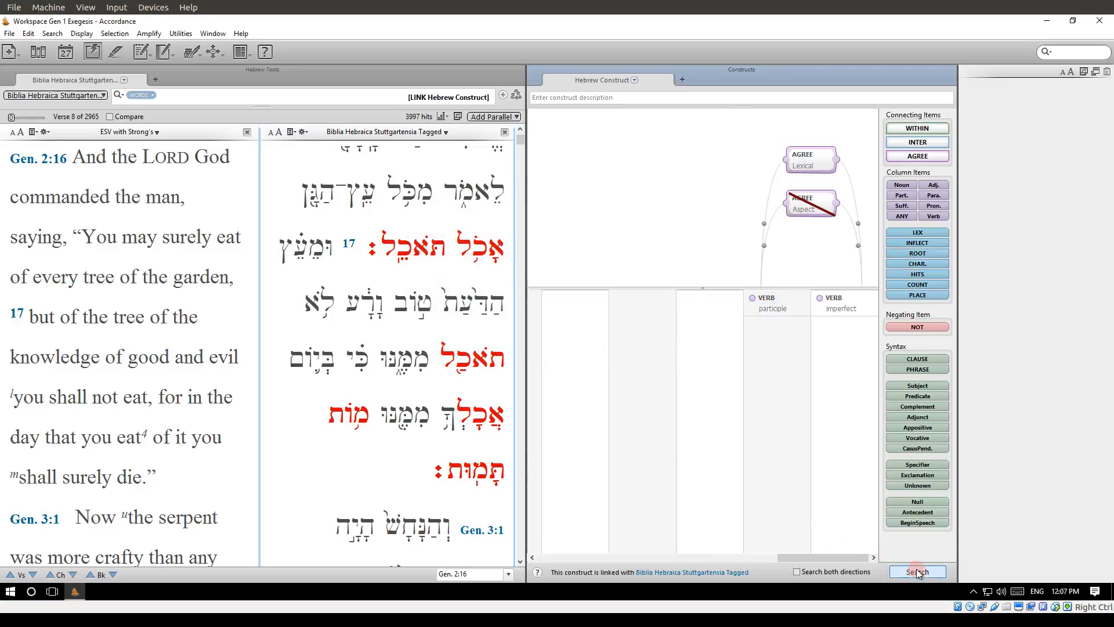
{"action": "left_click", "coordinate": [494, 282]}
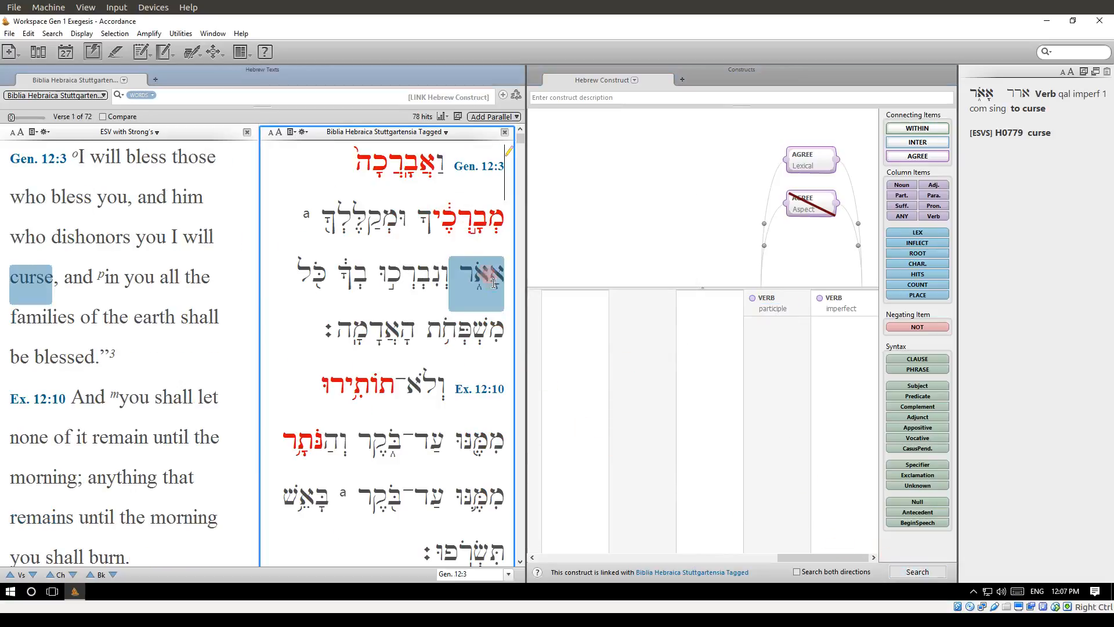
{"action": "left_click", "coordinate": [461, 199]}
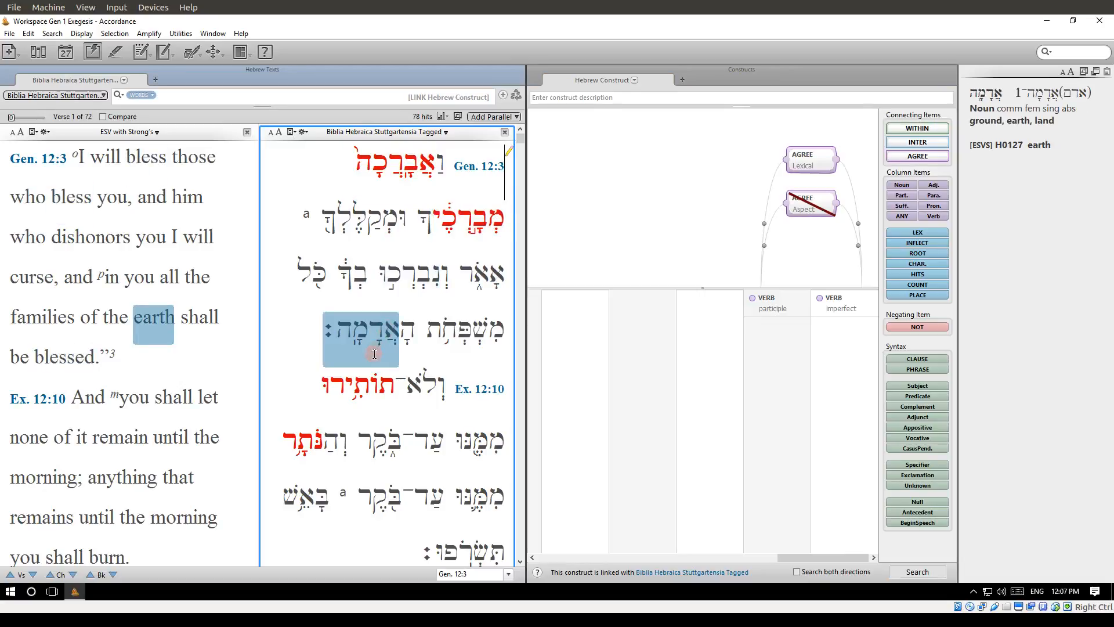
{"action": "scroll", "coordinate": [375, 354], "scroll_direction": "down", "scroll_amount": 1}
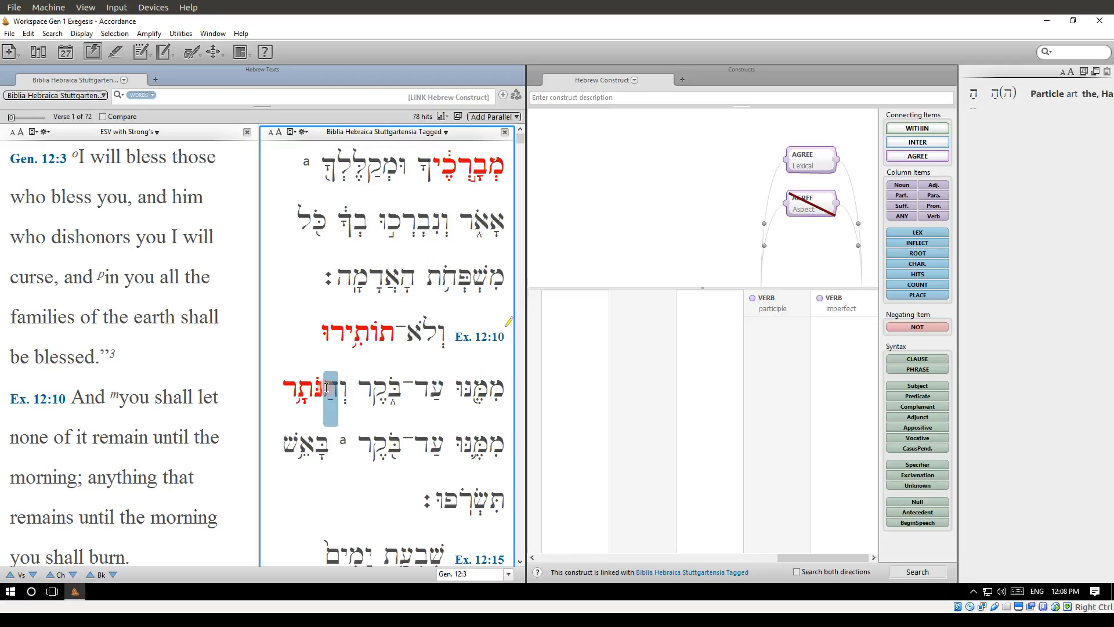
{"action": "scroll", "coordinate": [326, 387], "scroll_direction": "down", "scroll_amount": 5}
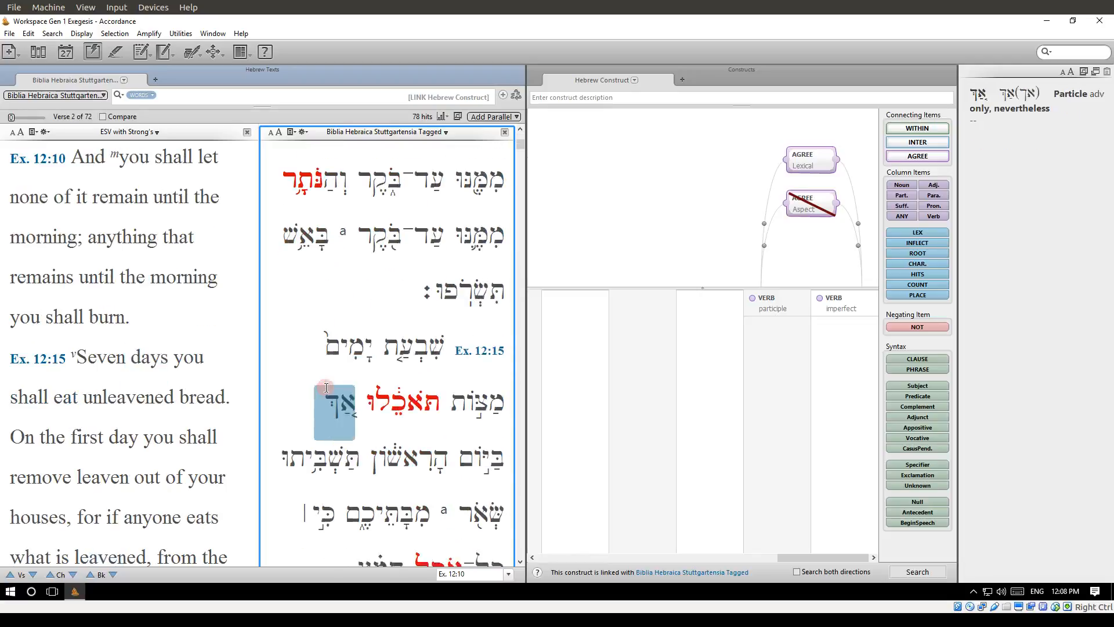
{"action": "scroll", "coordinate": [326, 388], "scroll_direction": "down", "scroll_amount": 5}
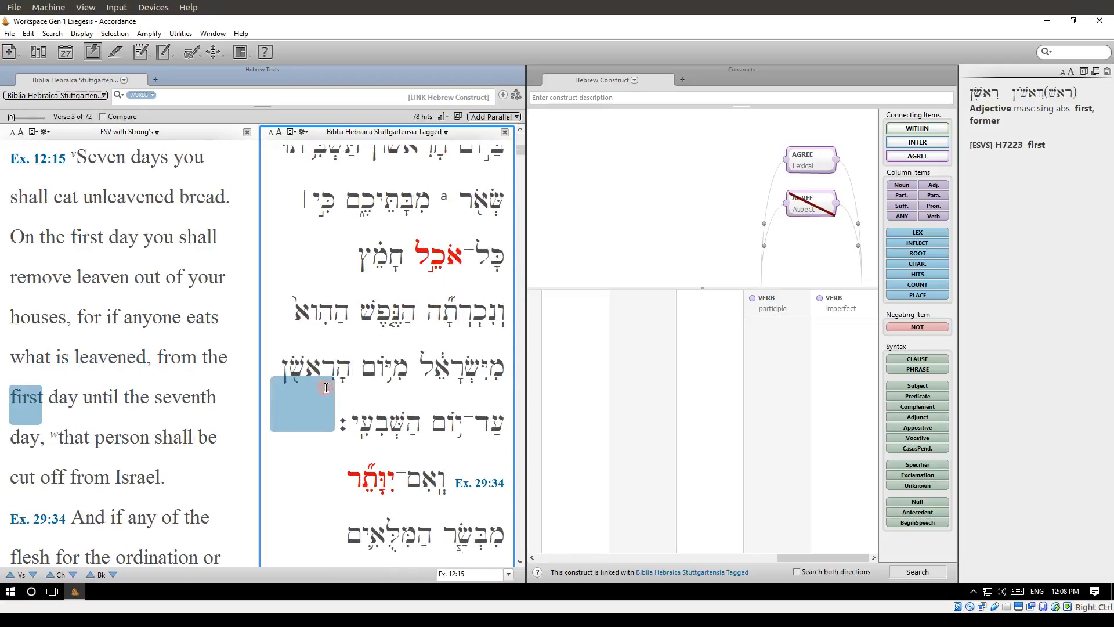
{"action": "scroll", "coordinate": [326, 388], "scroll_direction": "down", "scroll_amount": 2}
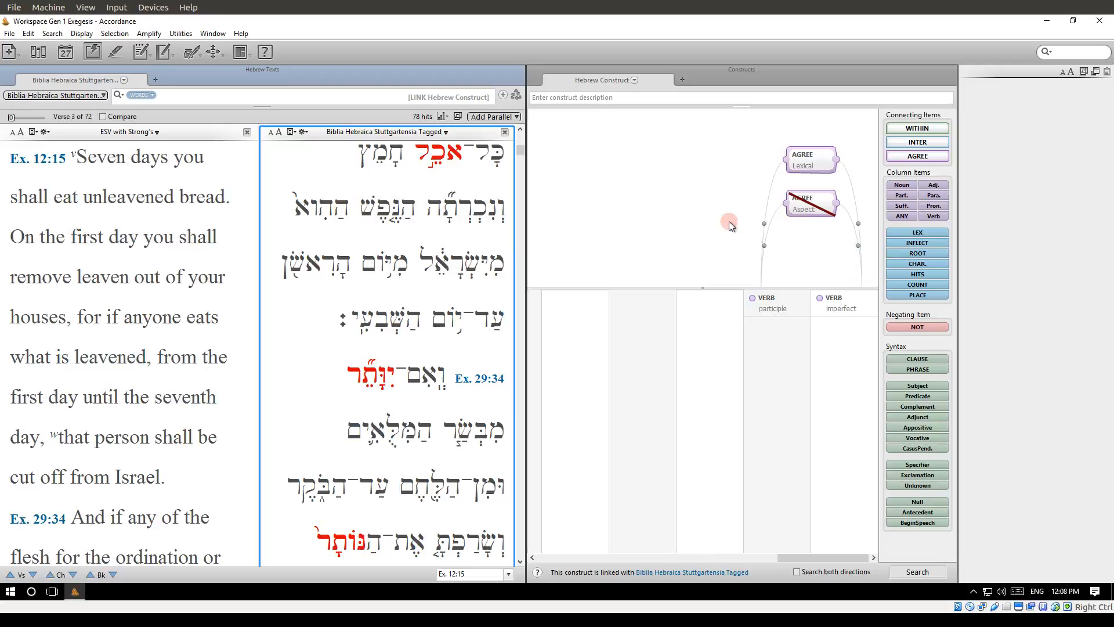